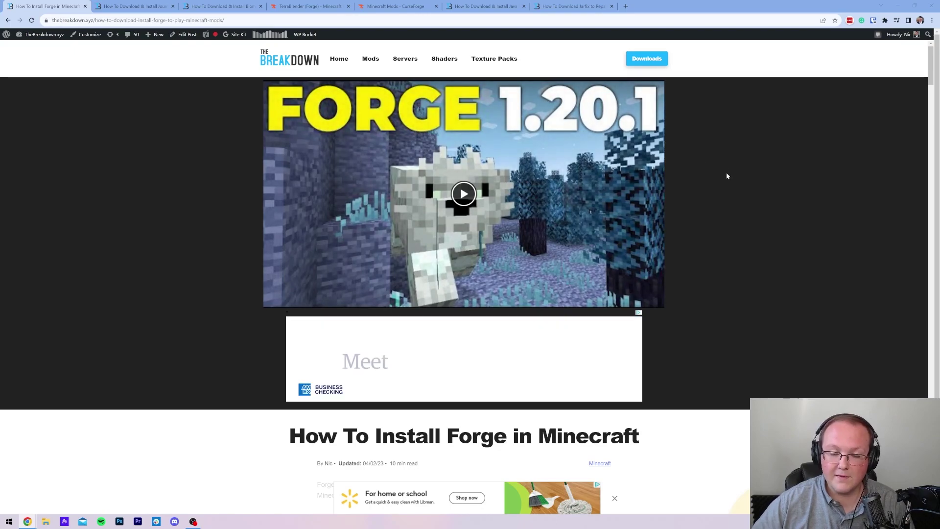
# Step: Look through the Forge installation guide and open its Forge download page
pyautogui.scroll(-6, 729, 177)
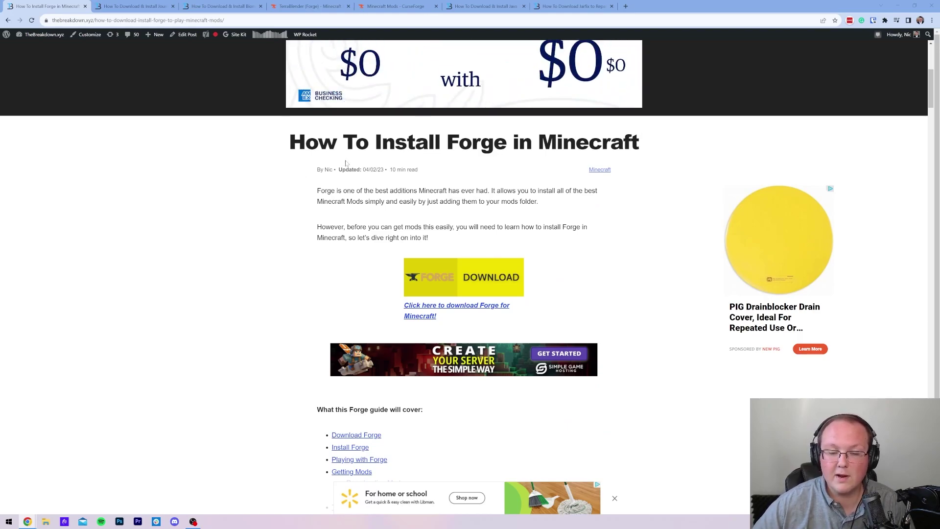
pyautogui.scroll(-3, 563, 210)
pyautogui.scroll(2, 538, 201)
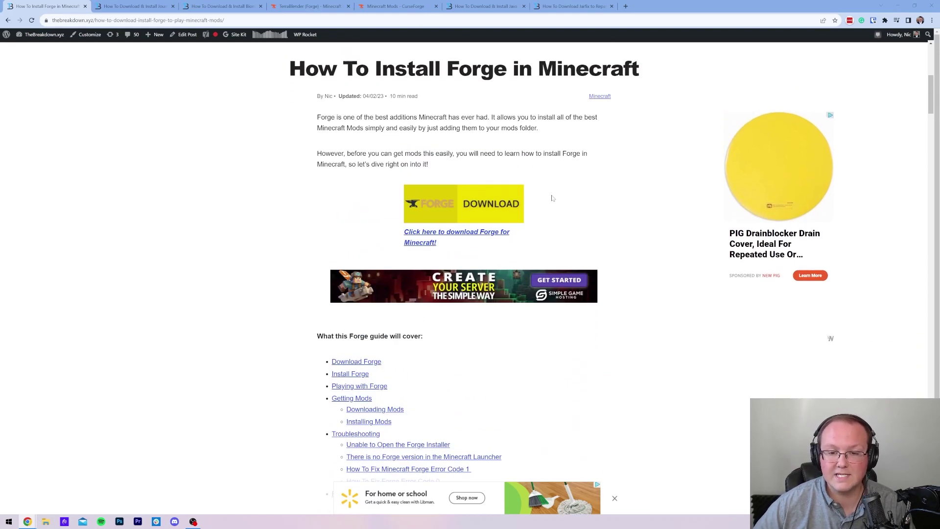
pyautogui.scroll(7, 552, 198)
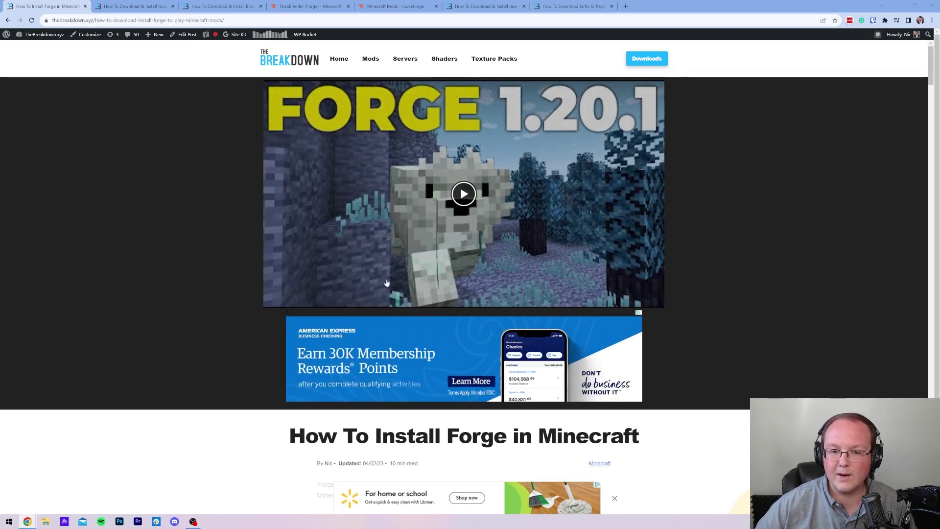
pyautogui.scroll(-10, 524, 133)
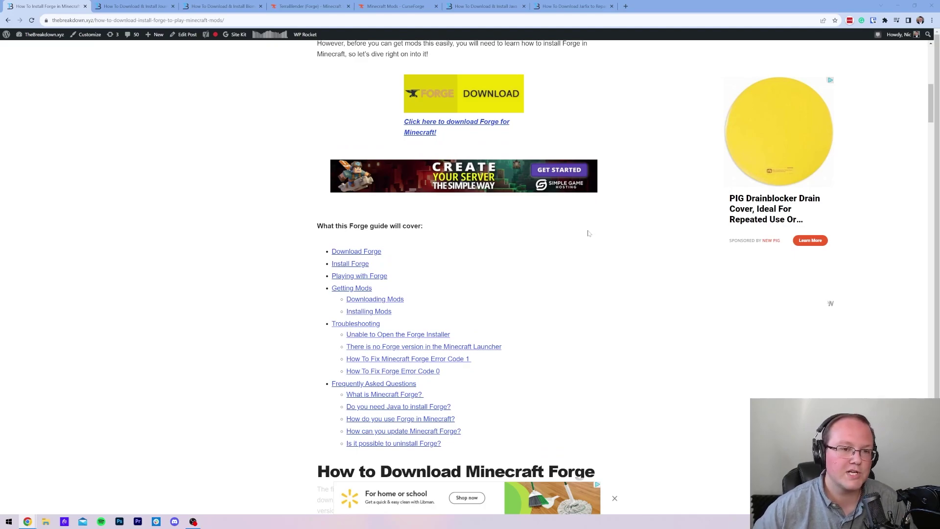
pyautogui.scroll(5, 583, 231)
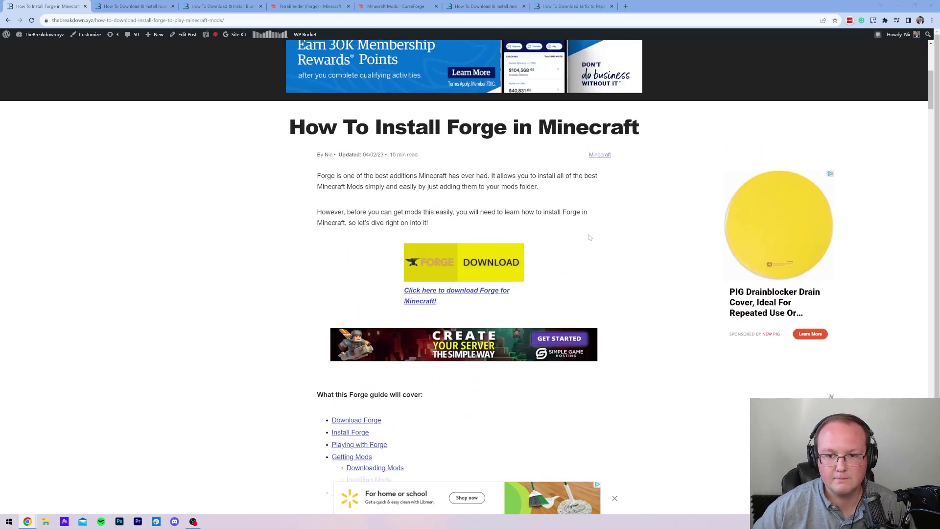
pyautogui.scroll(-3, 633, 224)
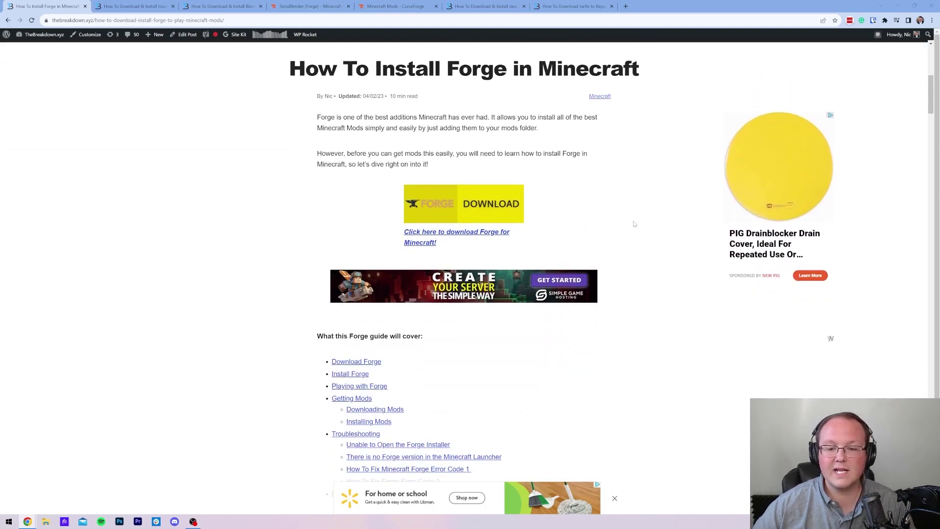
pyautogui.click(460, 208)
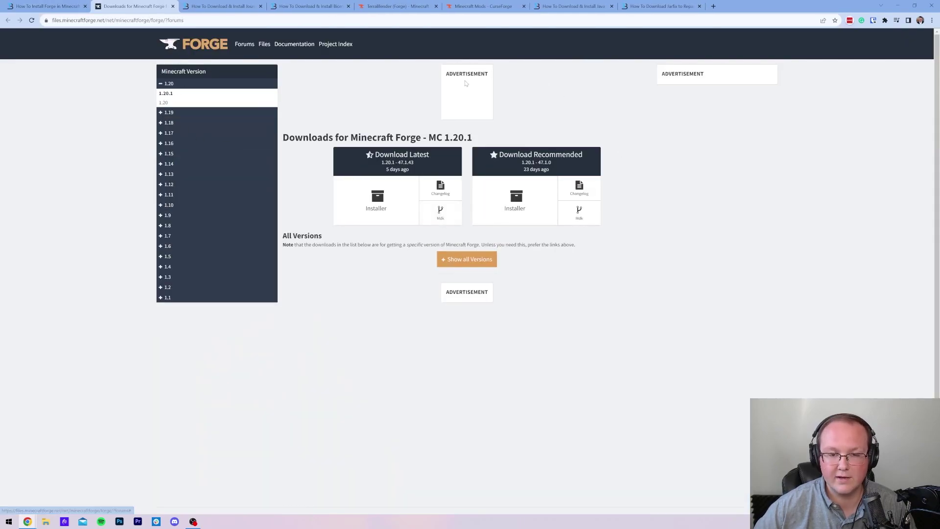
# Step: Download the recommended Forge installer for Minecraft 1.20.1, skipping the advertisement page
pyautogui.click(171, 83)
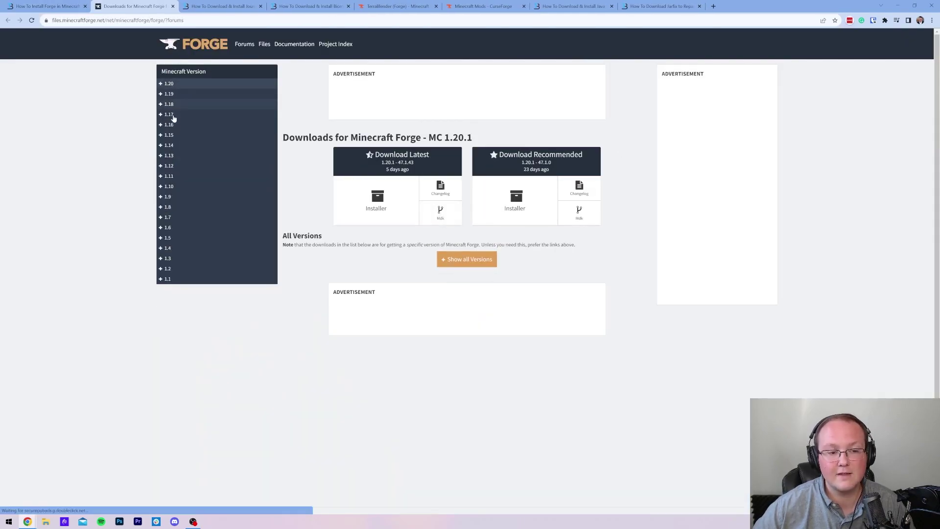
pyautogui.click(188, 85)
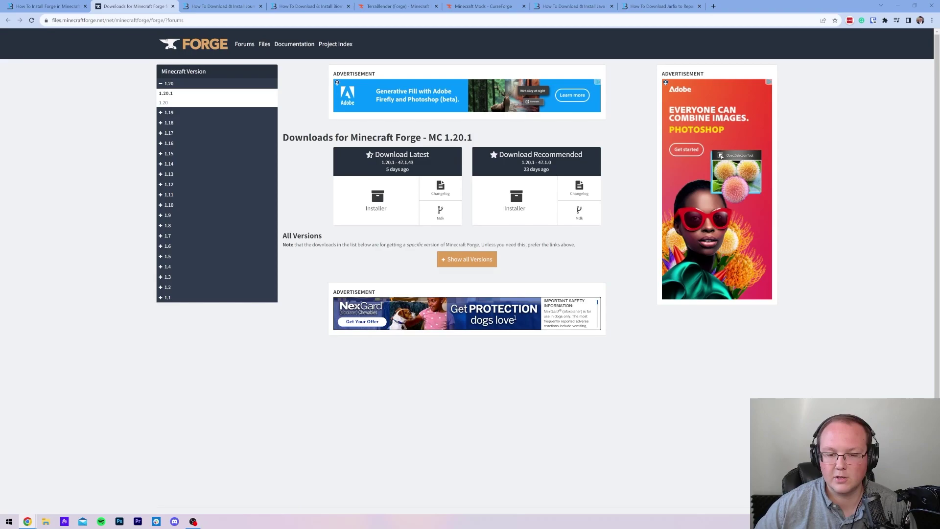
pyautogui.moveTo(428, 138); pyautogui.dragTo(472, 138)
pyautogui.click(473, 138)
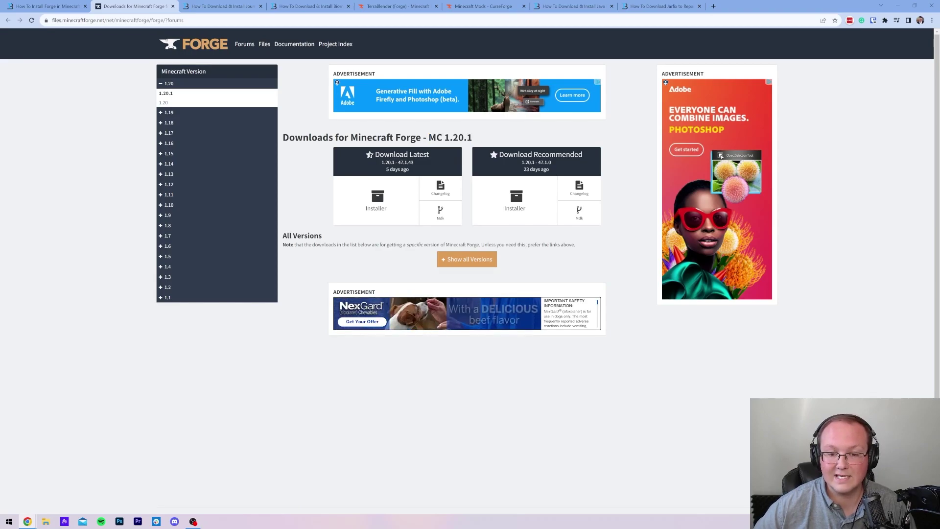
pyautogui.click(509, 208)
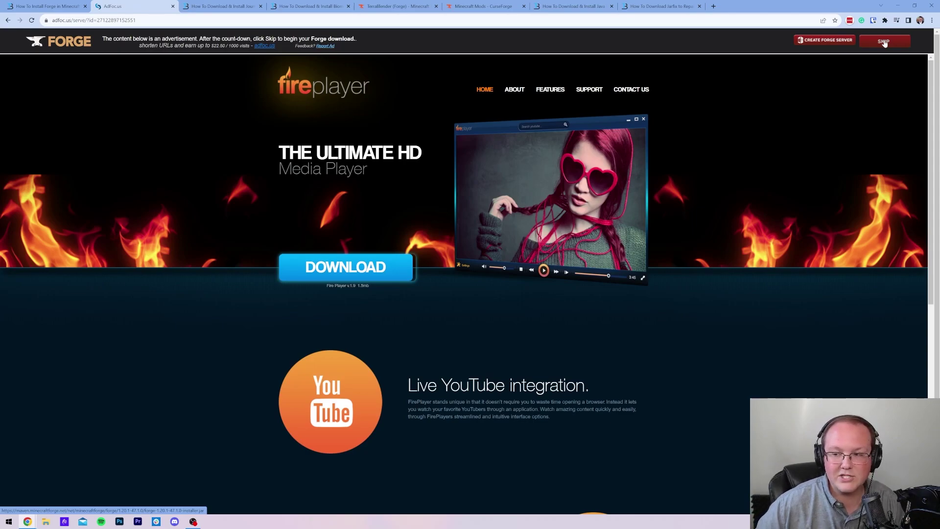
pyautogui.click(883, 42)
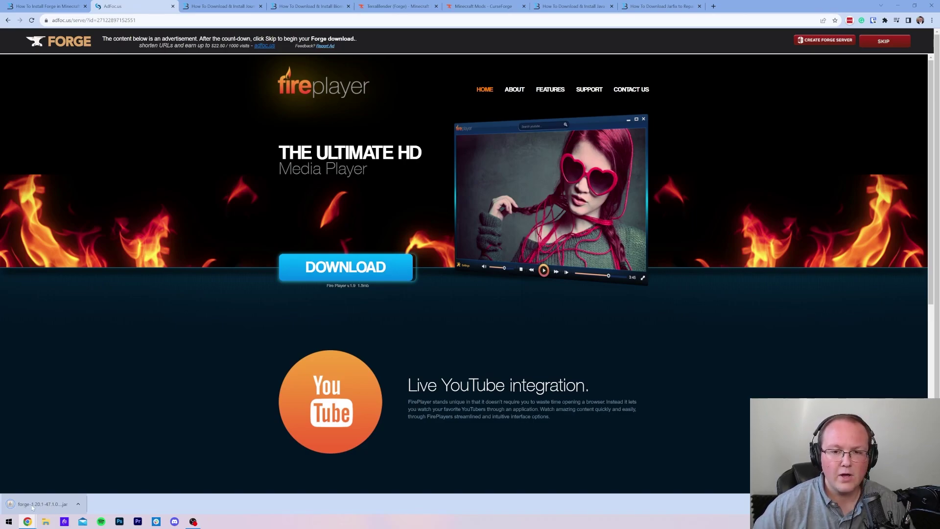
# Step: Look over the already open JourneyMap, Biomes O' Plenty and TerraBlender pages, ending on the CurseForge Minecraft mods list
pyautogui.click(216, 6)
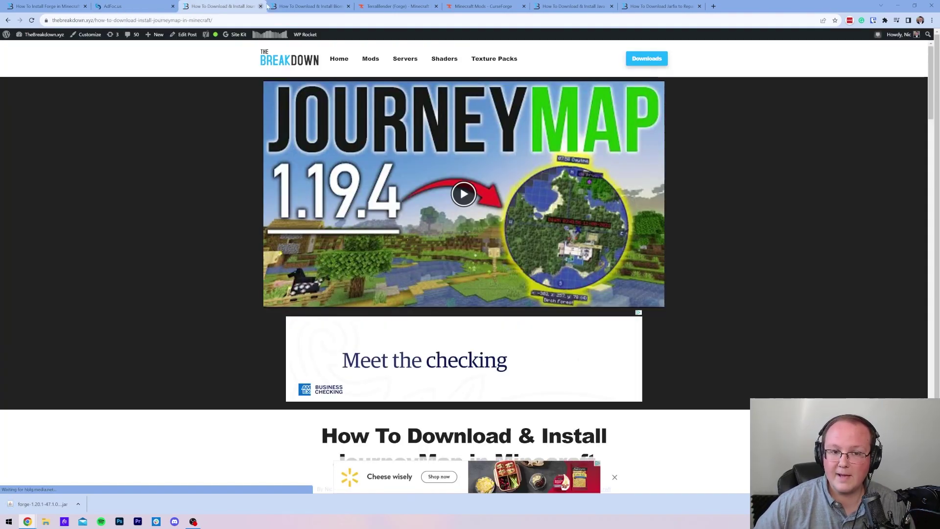
pyautogui.click(293, 6)
pyautogui.click(377, 6)
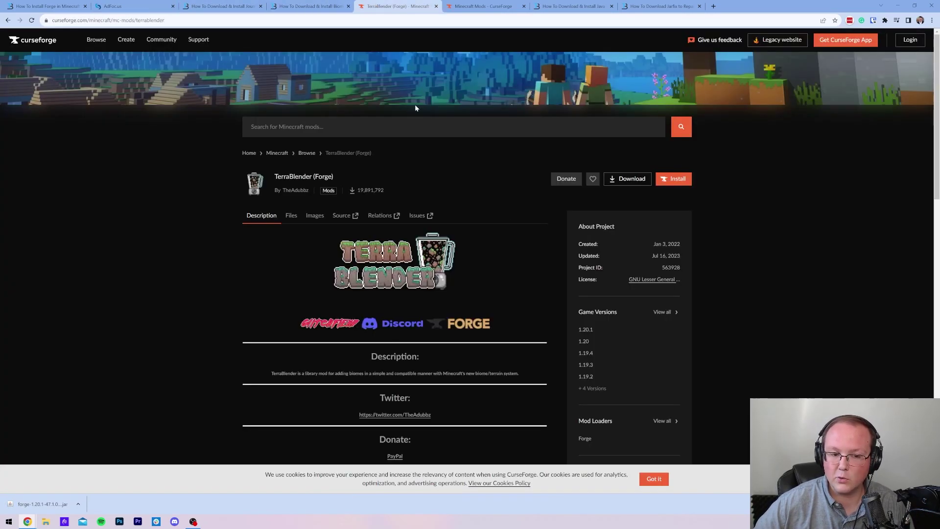
pyautogui.click(499, 8)
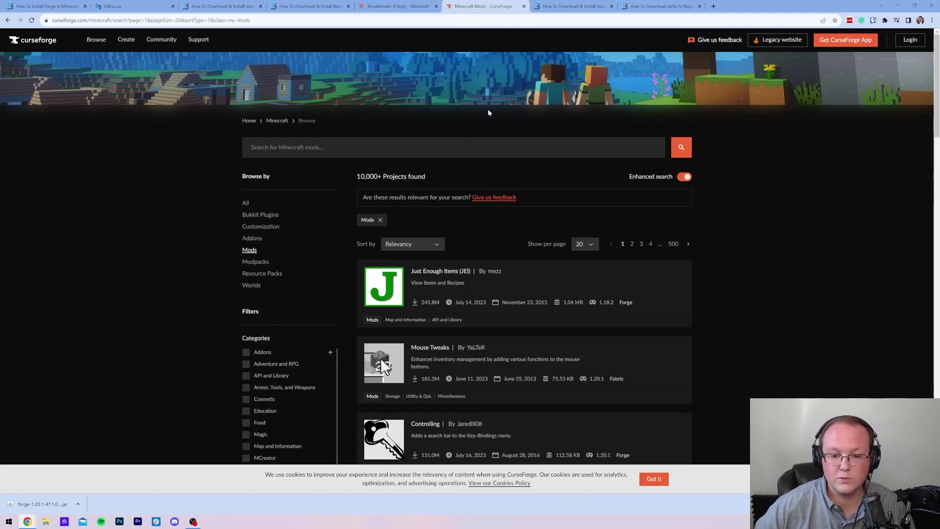
# Step: Examine the CurseForge mods list and its category, mod loader and game version filters
pyautogui.scroll(-8, 487, 113)
pyautogui.scroll(-1, 433, 143)
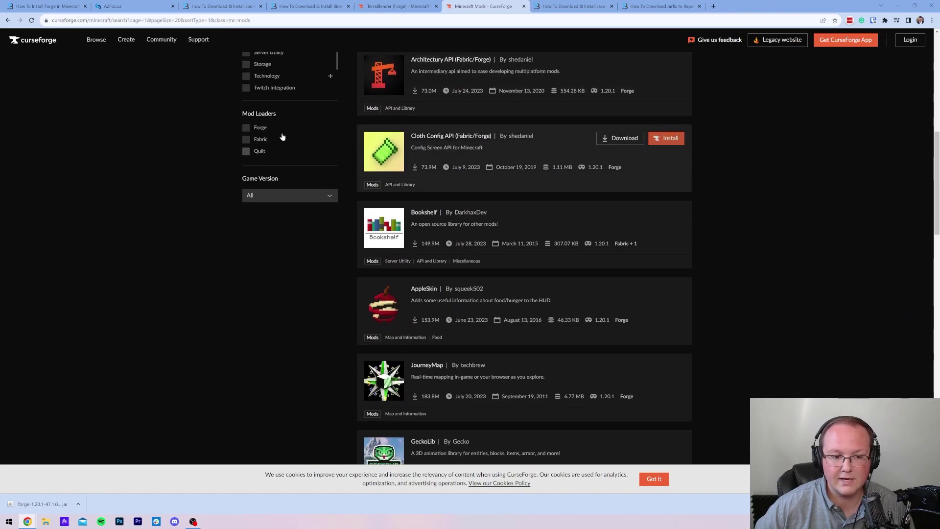
pyautogui.click(276, 195)
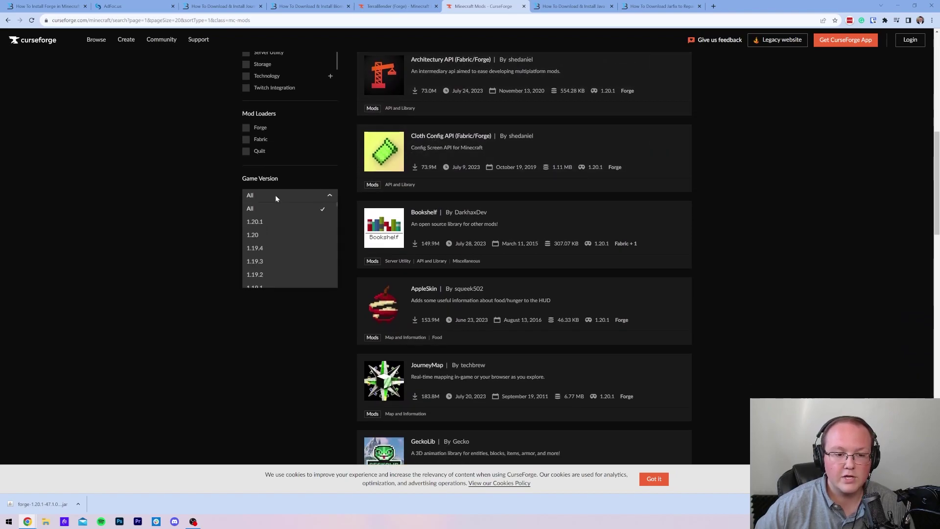
pyautogui.click(210, 248)
pyautogui.scroll(7, 212, 244)
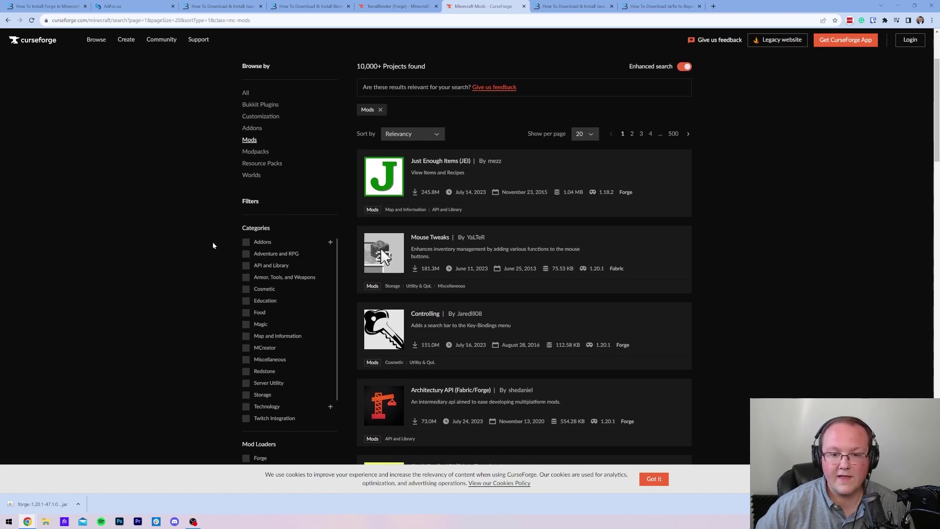
pyautogui.scroll(2, 262, 225)
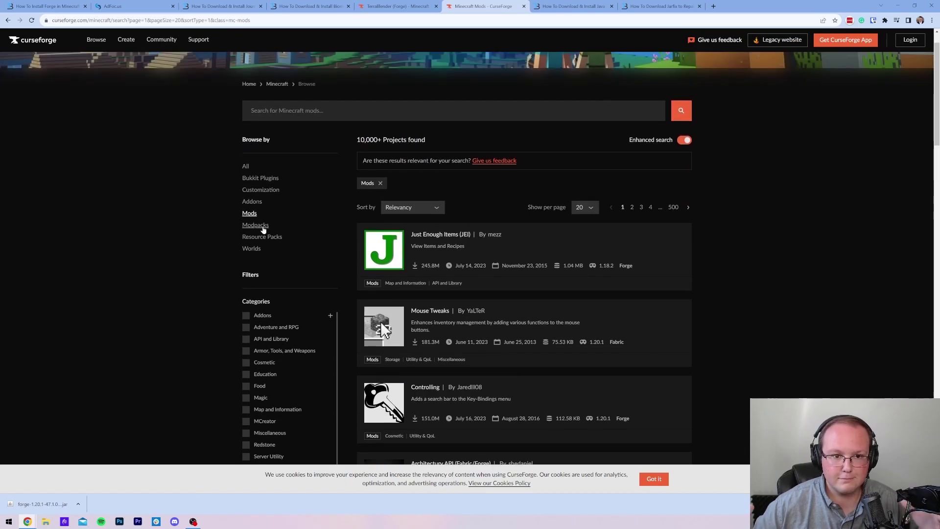
pyautogui.scroll(-20, 468, 167)
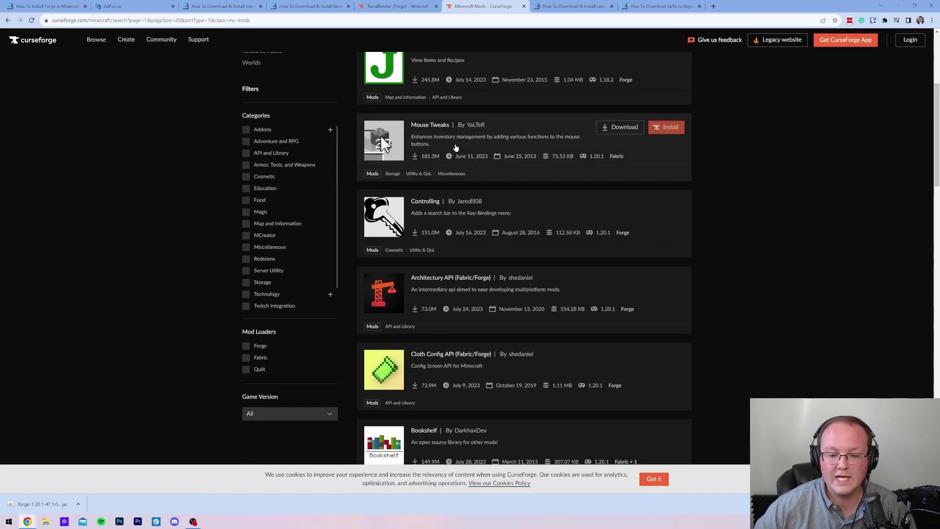
pyautogui.scroll(20, 468, 167)
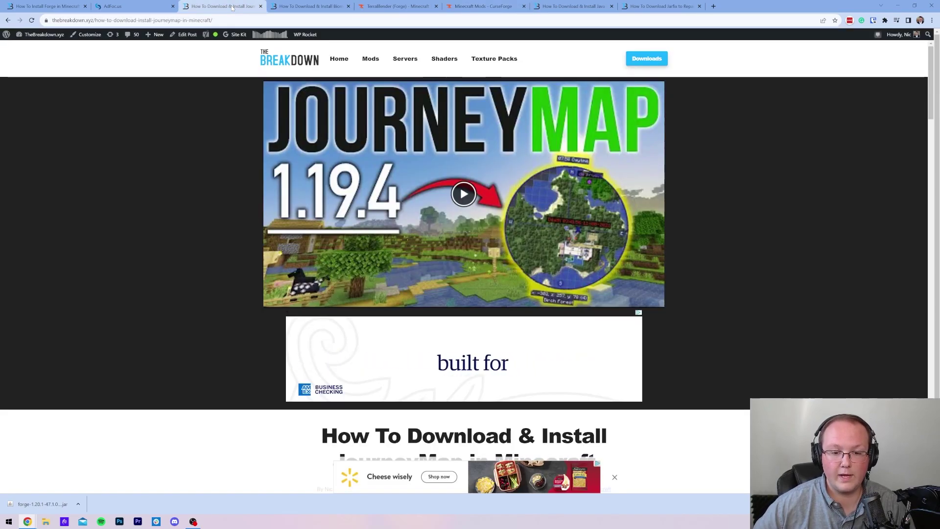
# Step: Return to the JourneyMap installation guide and open the mod's CurseForge page from it
pyautogui.click(223, 6)
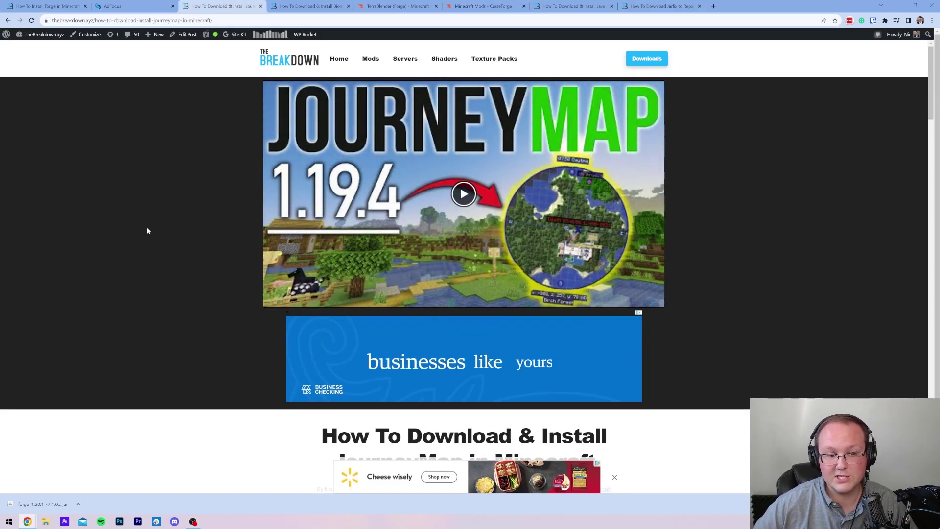
pyautogui.scroll(-9, 146, 231)
pyautogui.click(446, 153)
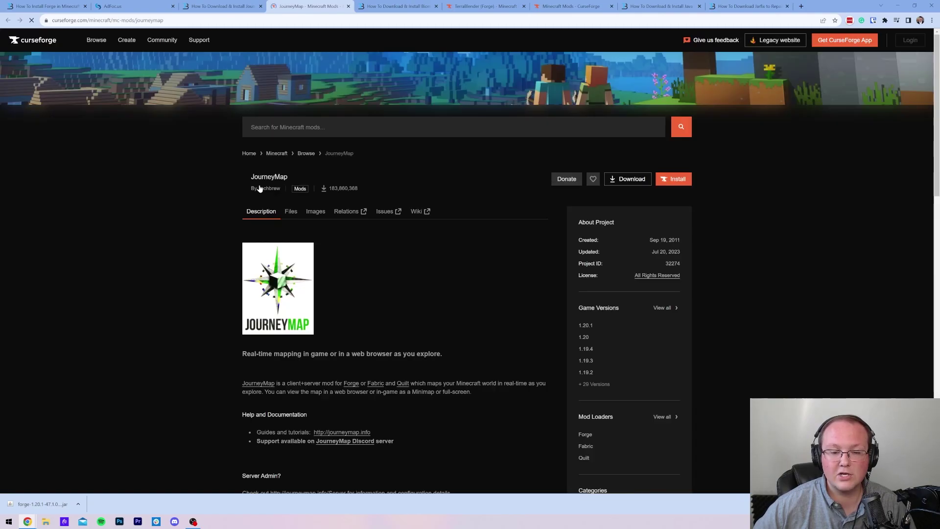
# Step: Download the file journeymap-1.20.1-5.9.12-forge from JourneyMap's file list
pyautogui.scroll(-1, 245, 176)
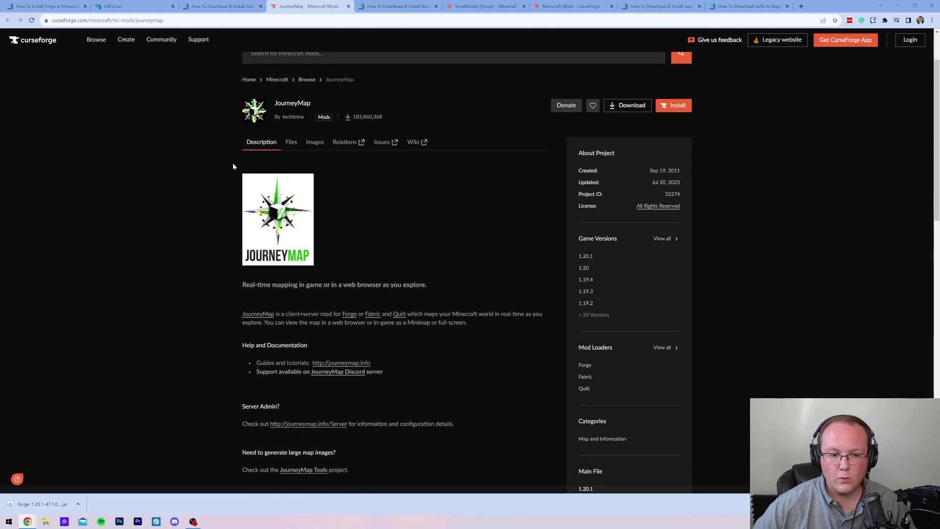
pyautogui.click(289, 147)
pyautogui.scroll(-1, 288, 156)
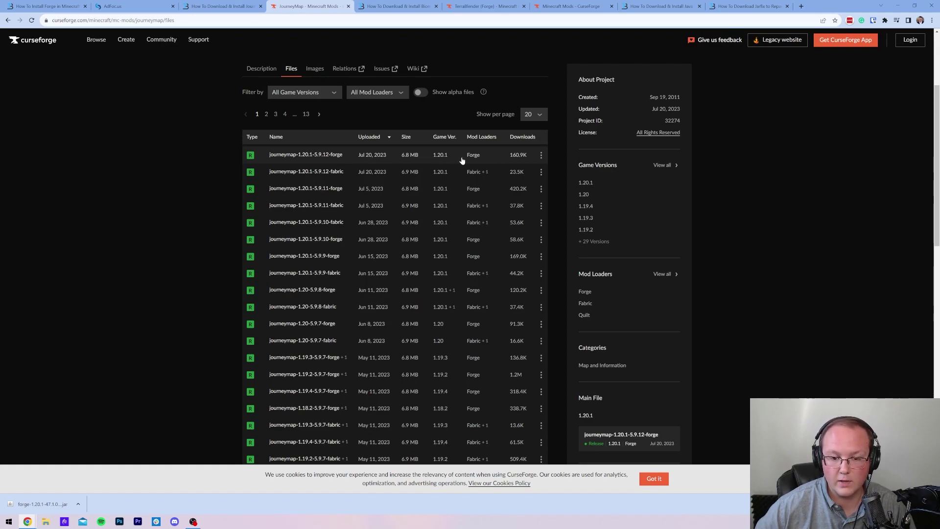
pyautogui.click(540, 155)
pyautogui.click(550, 187)
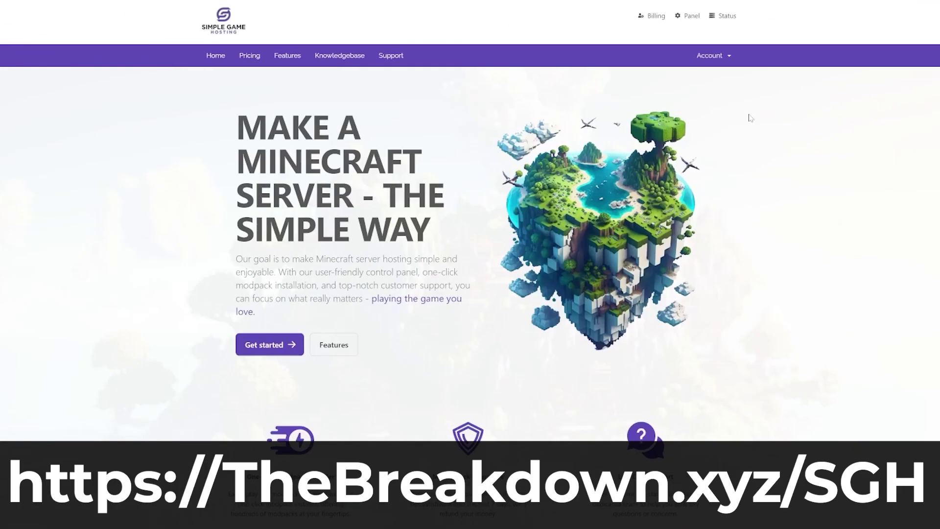
# Step: Review the features on Simple Game Hosting's home page, including the modpack installer, DDoS protection and live chat support
pyautogui.scroll(-6, 750, 118)
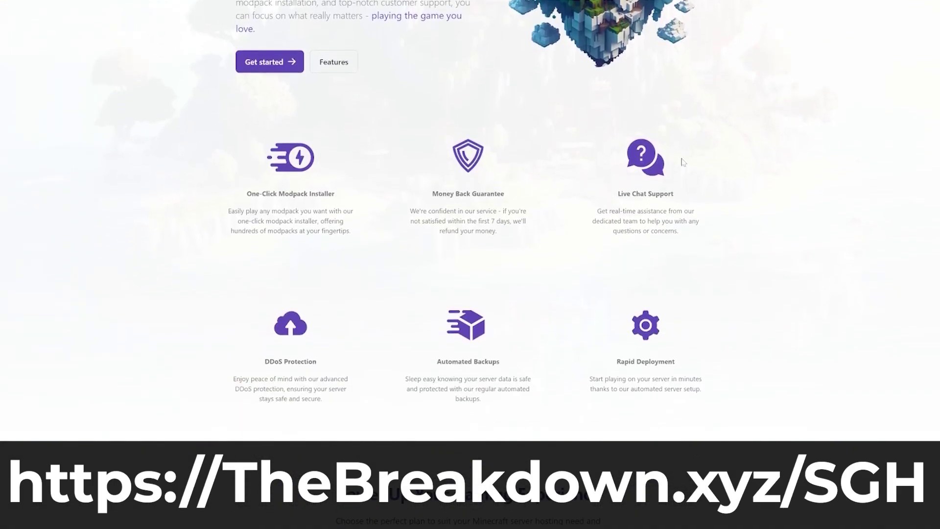
pyautogui.moveTo(357, 195); pyautogui.dragTo(245, 195)
pyautogui.click(193, 248)
pyautogui.moveTo(262, 364); pyautogui.dragTo(309, 363)
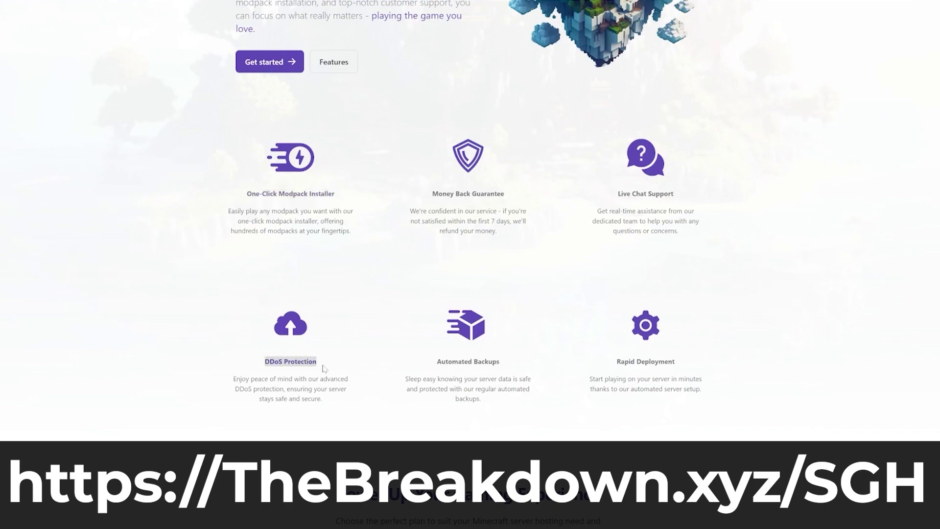
pyautogui.click(369, 367)
pyautogui.moveTo(609, 198); pyautogui.dragTo(676, 196)
pyautogui.moveTo(583, 179); pyautogui.dragTo(586, 197)
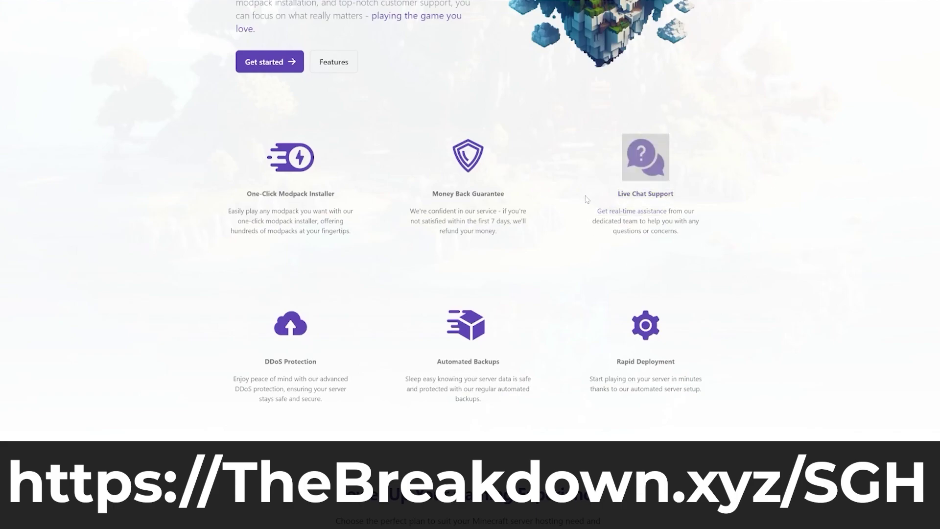
pyautogui.click(701, 312)
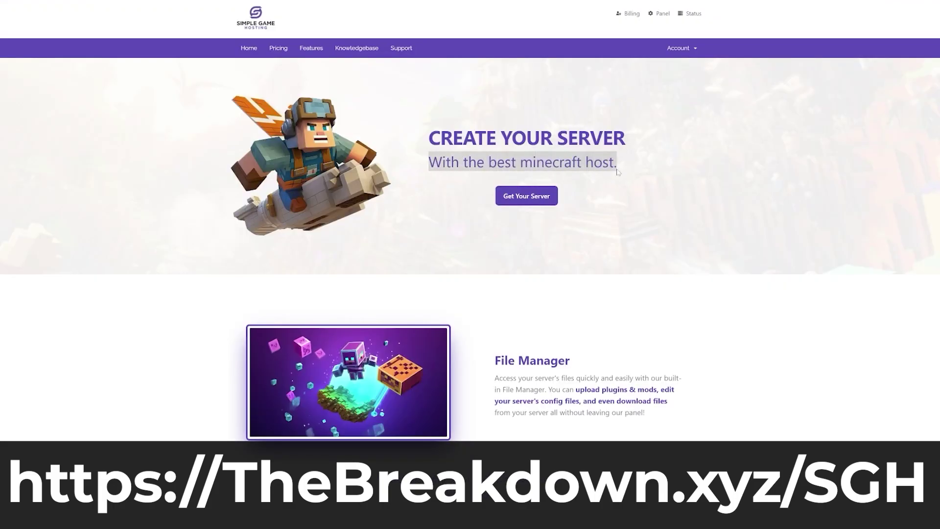
pyautogui.scroll(-1, 652, 234)
pyautogui.scroll(-8, 652, 234)
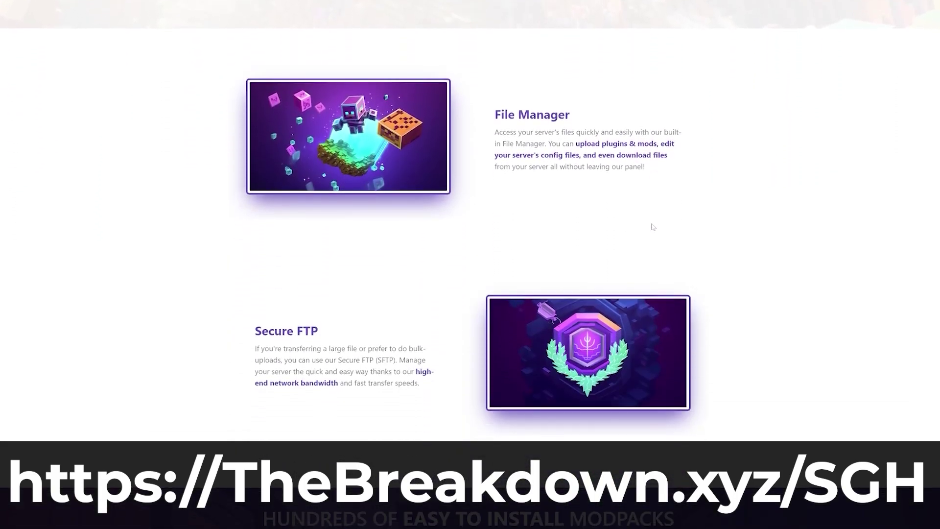
pyautogui.scroll(-2, 652, 227)
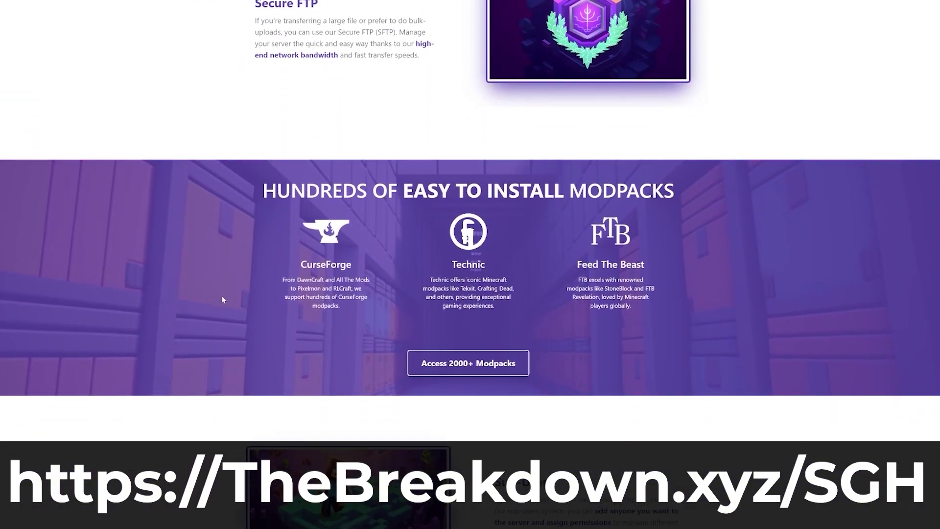
pyautogui.scroll(-1, 431, 328)
pyautogui.scroll(-7, 510, 329)
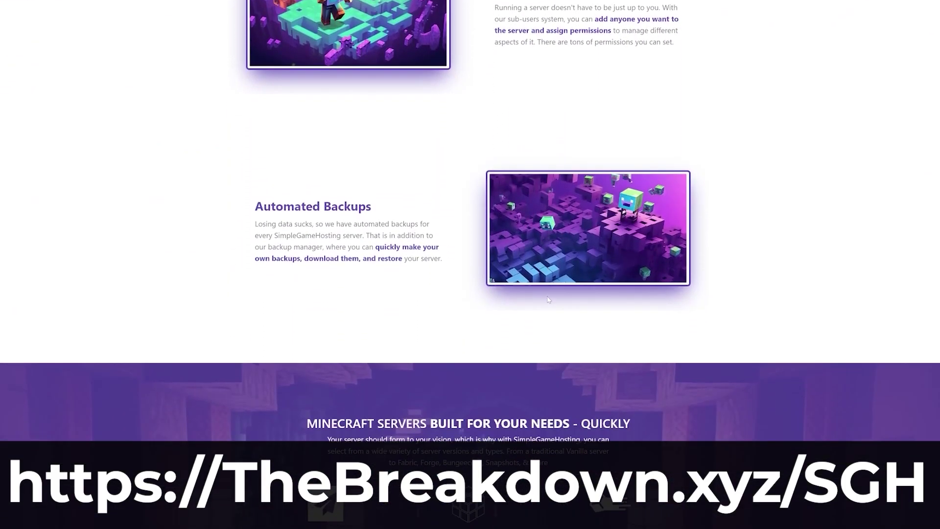
pyautogui.scroll(-5, 549, 299)
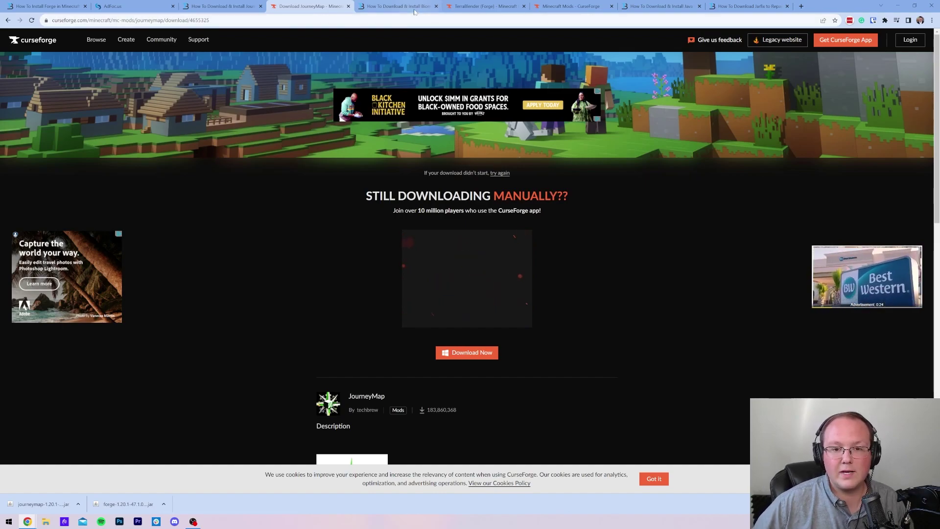
# Step: Go to the Biomes O' Plenty installation guide and open the mod's CurseForge page from it
pyautogui.click(414, 11)
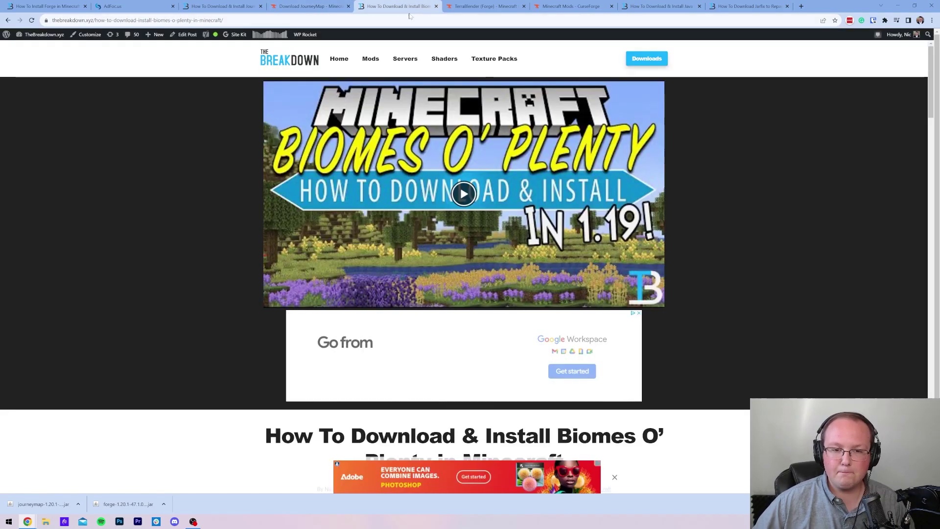
pyautogui.scroll(-5, 192, 167)
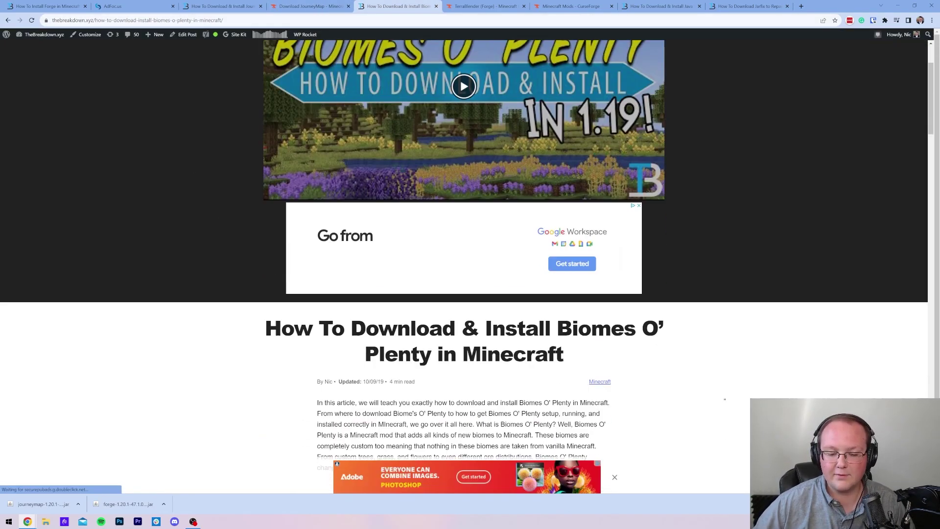
pyautogui.click(463, 353)
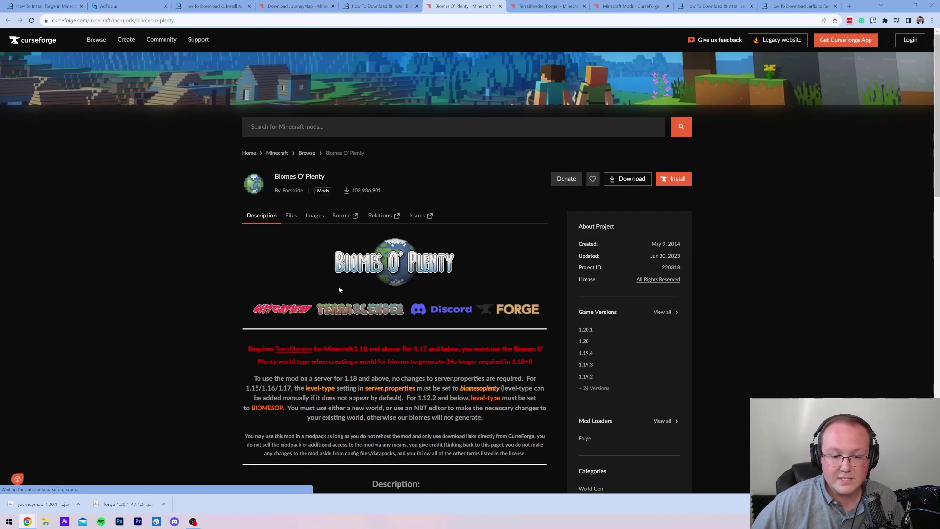
# Step: Read the TerraBlender requirement for Minecraft 1.18 and above in the Biomes O' Plenty description
pyautogui.scroll(-2, 337, 286)
pyautogui.scroll(-1, 337, 286)
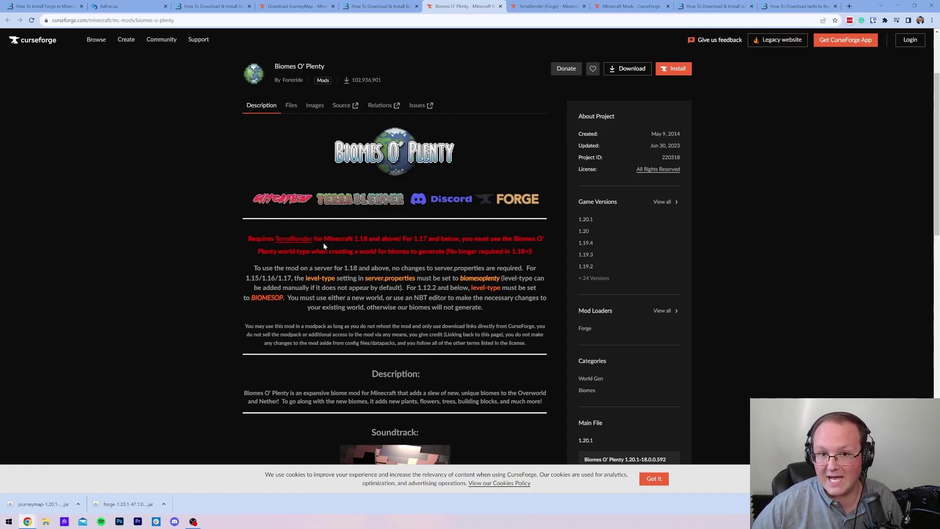
pyautogui.moveTo(247, 238); pyautogui.dragTo(544, 255)
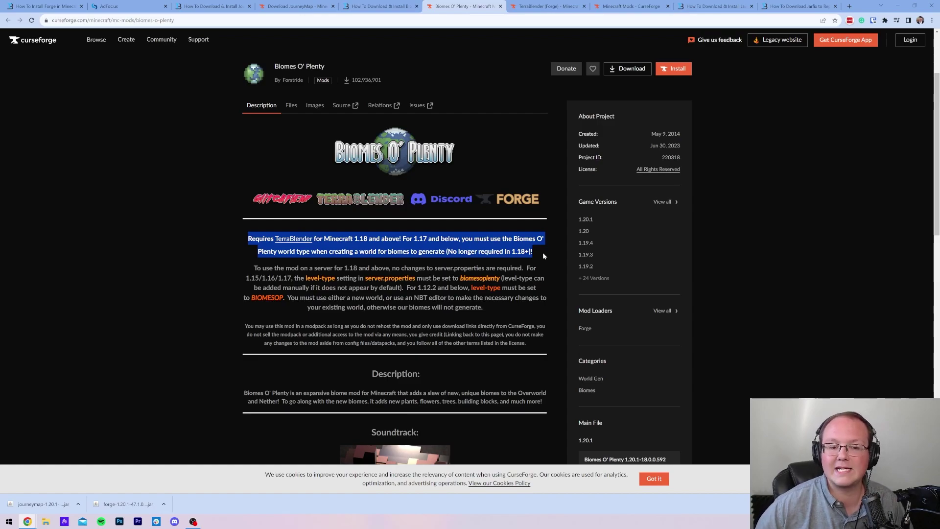
pyautogui.click(469, 243)
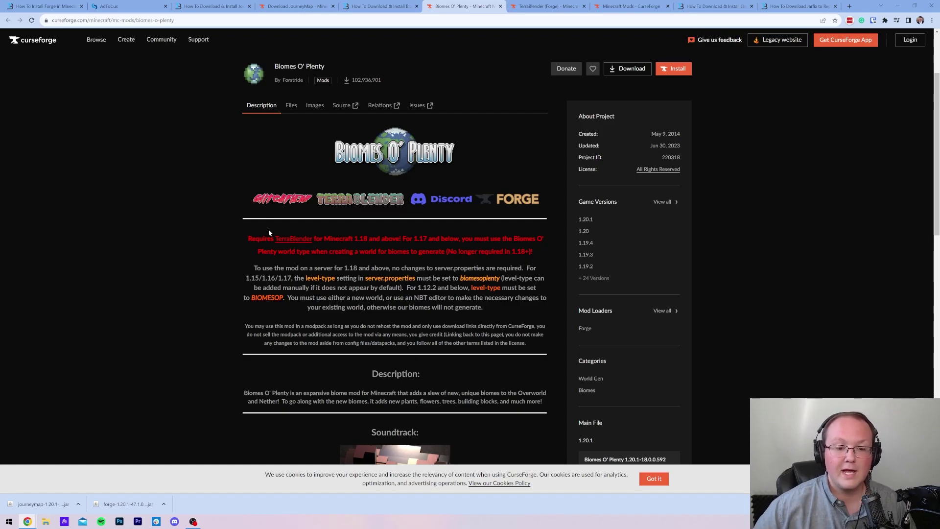
pyautogui.moveTo(268, 229); pyautogui.dragTo(360, 233)
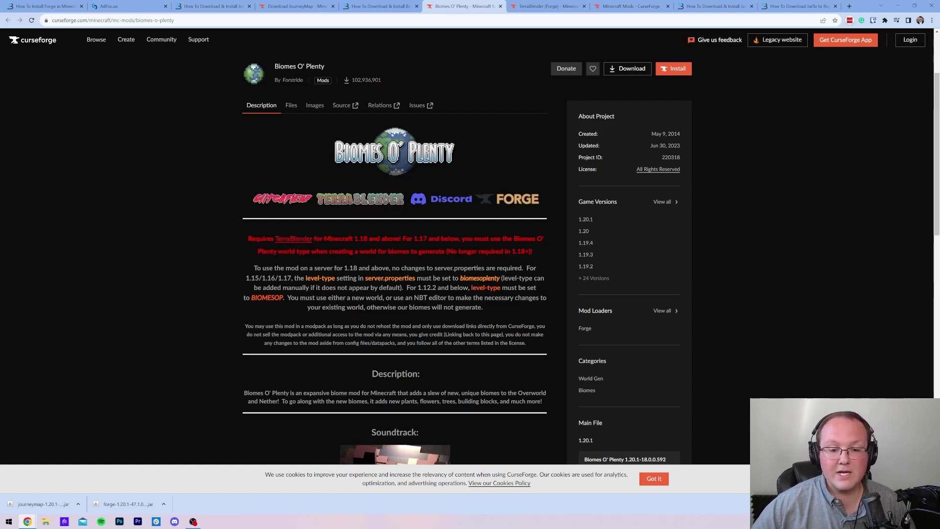
# Step: Download the file Biomes O' Plenty 1.20.1-18.0.0.592 from the mod's file list
pyautogui.click(548, 6)
pyautogui.click(476, 10)
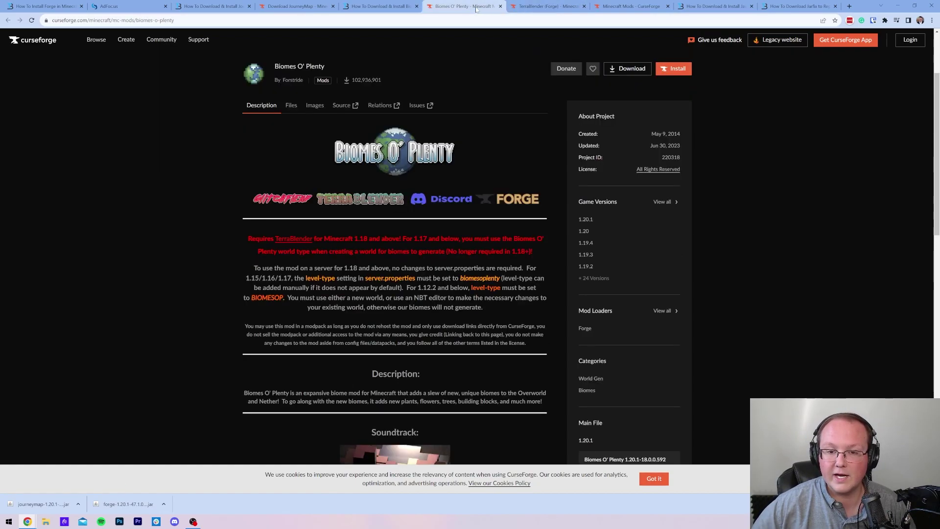
pyautogui.click(290, 104)
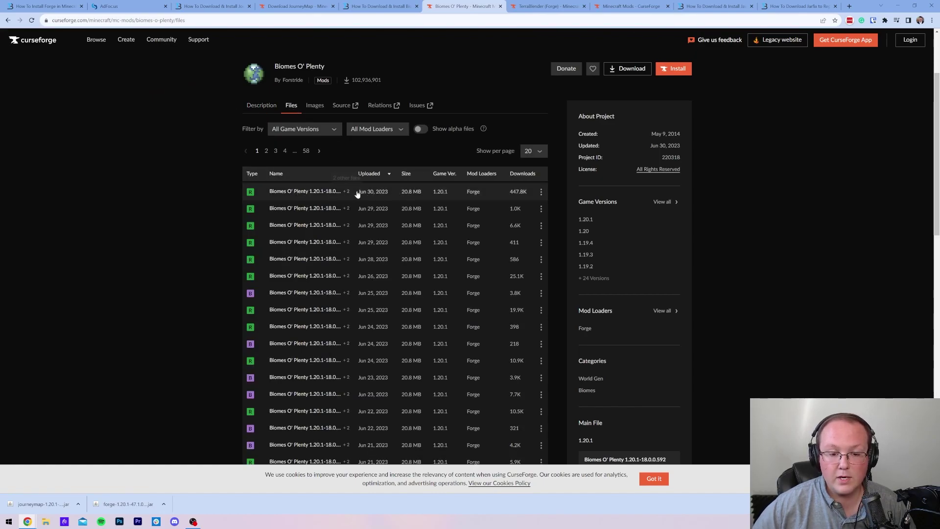
pyautogui.click(540, 191)
pyautogui.click(553, 221)
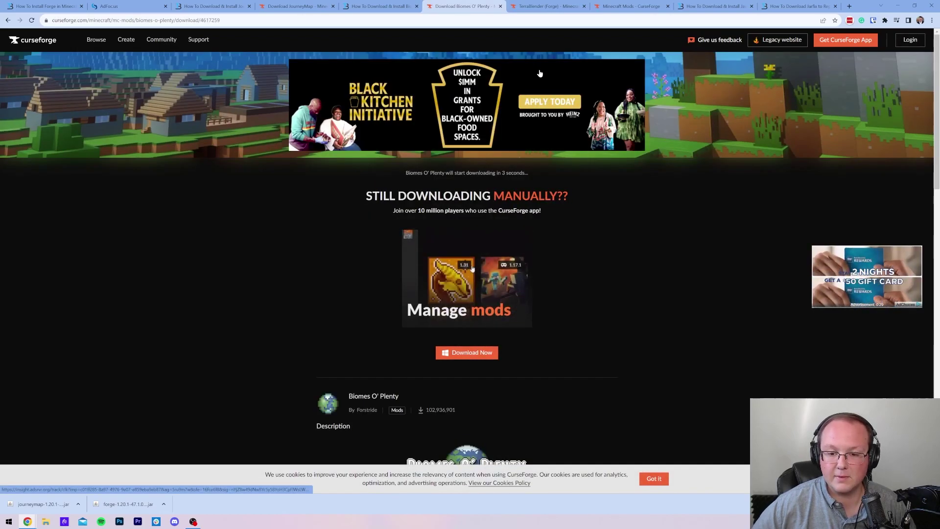
# Step: Download the newest TerraBlender Forge file for Minecraft 1.20.1, uploaded Jul 16, 2023, from the mod's file list
pyautogui.click(544, 6)
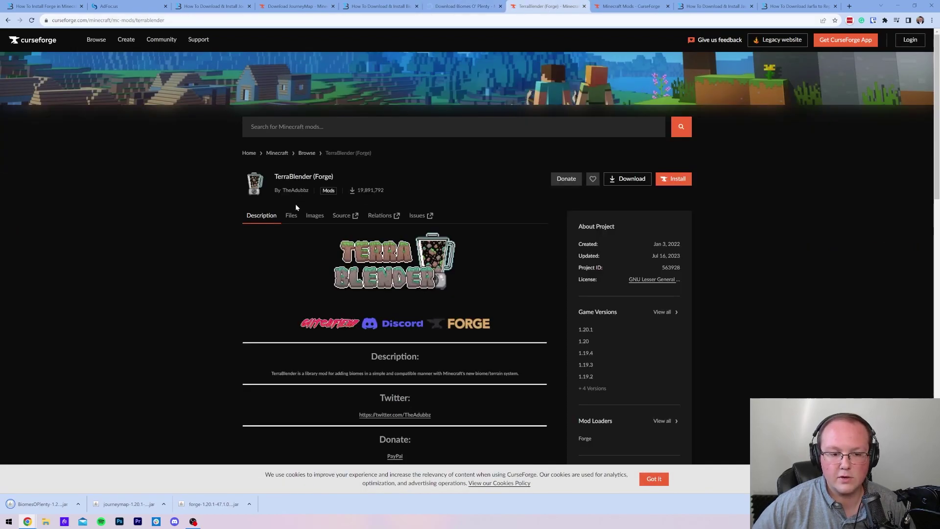
pyautogui.click(291, 216)
pyautogui.scroll(-1, 359, 241)
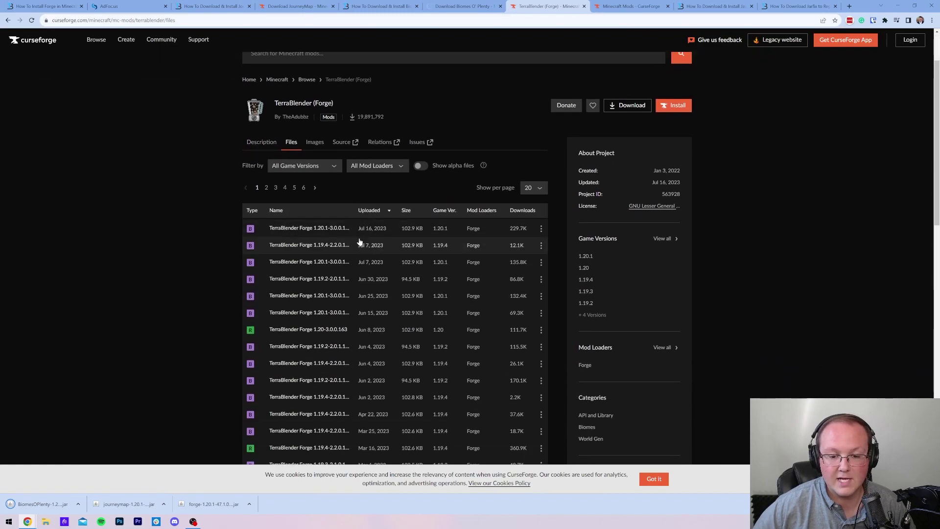
pyautogui.click(540, 229)
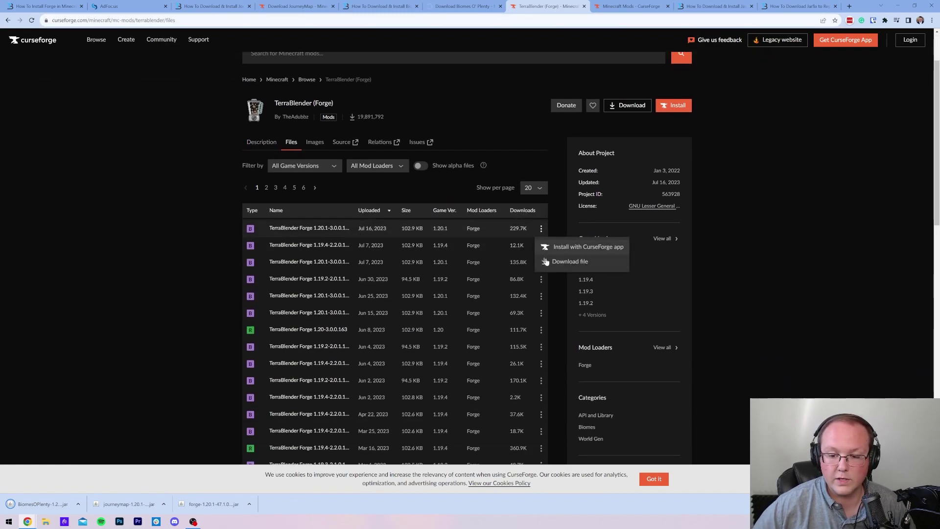
pyautogui.click(546, 262)
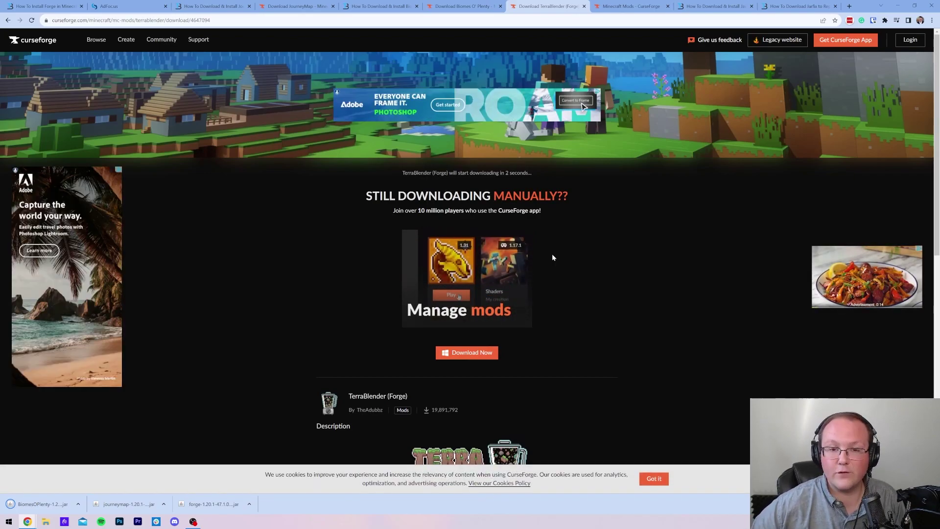
# Step: Minimize the browser and open the Downloads folder in File Explorer
pyautogui.click(715, 6)
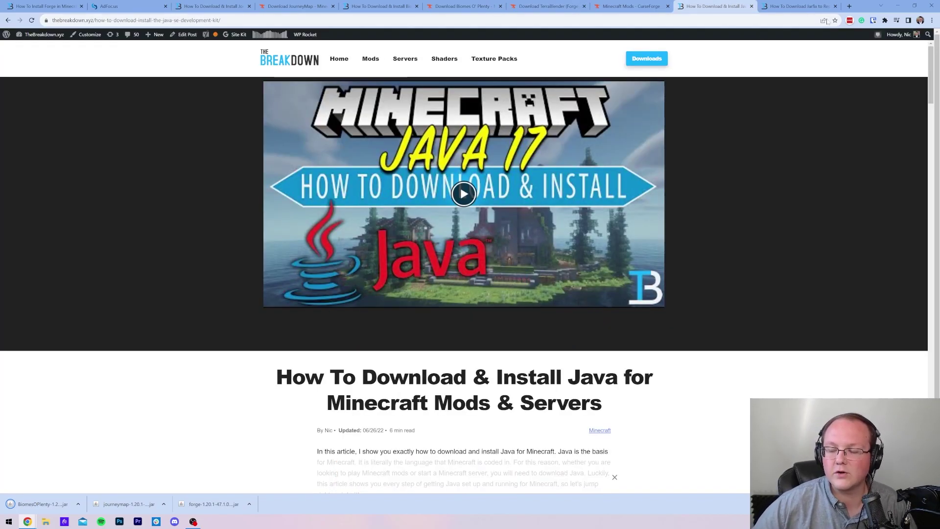
pyautogui.click(898, 6)
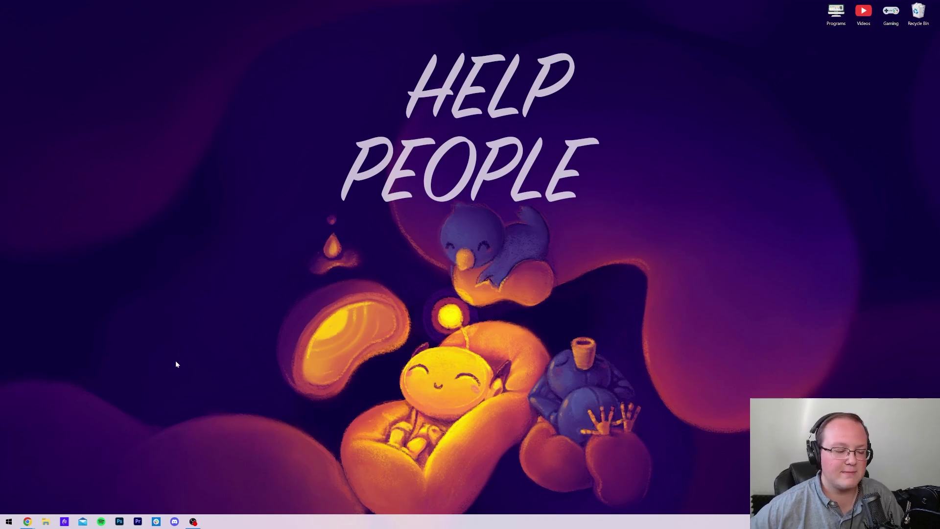
pyautogui.click(53, 522)
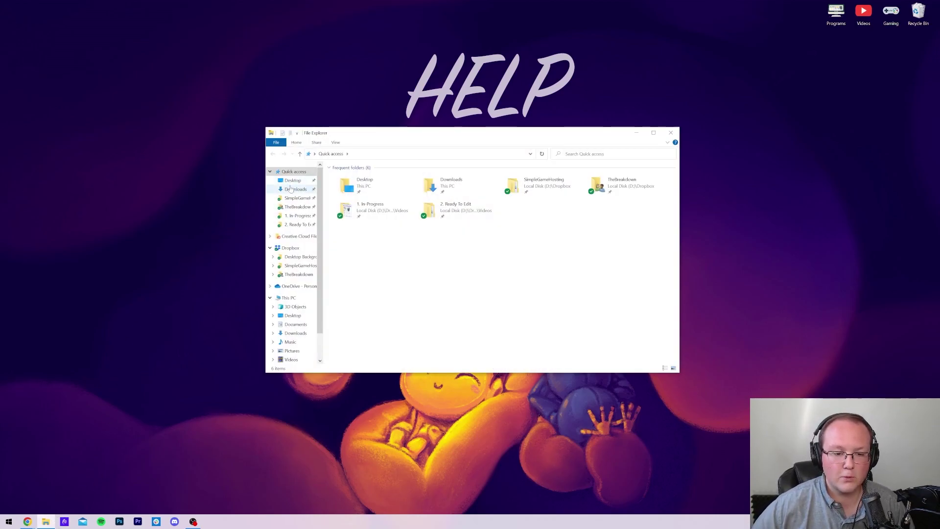
pyautogui.click(290, 189)
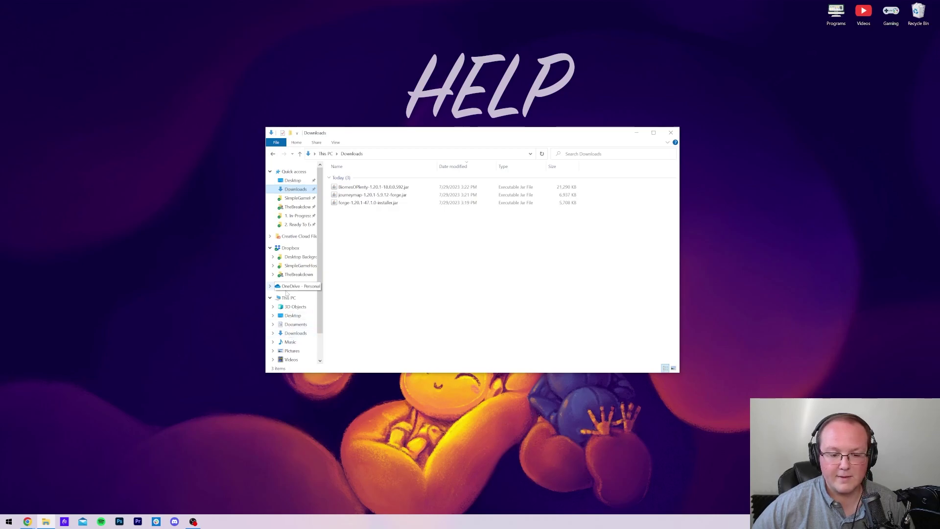
pyautogui.click(293, 333)
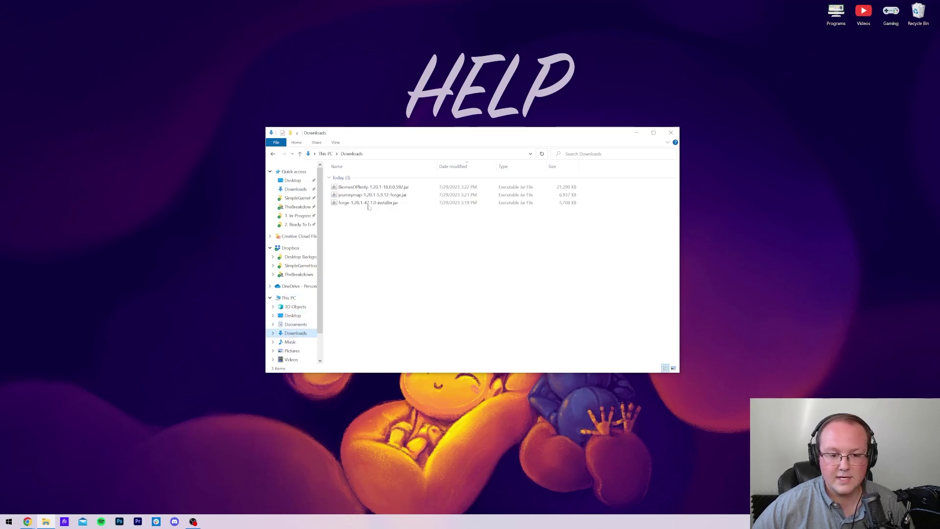
# Step: Move the Biomes O' Plenty, JourneyMap and Forge installer .jar files from the Downloads folder to the desktop
pyautogui.click(362, 187)
pyautogui.click(362, 194)
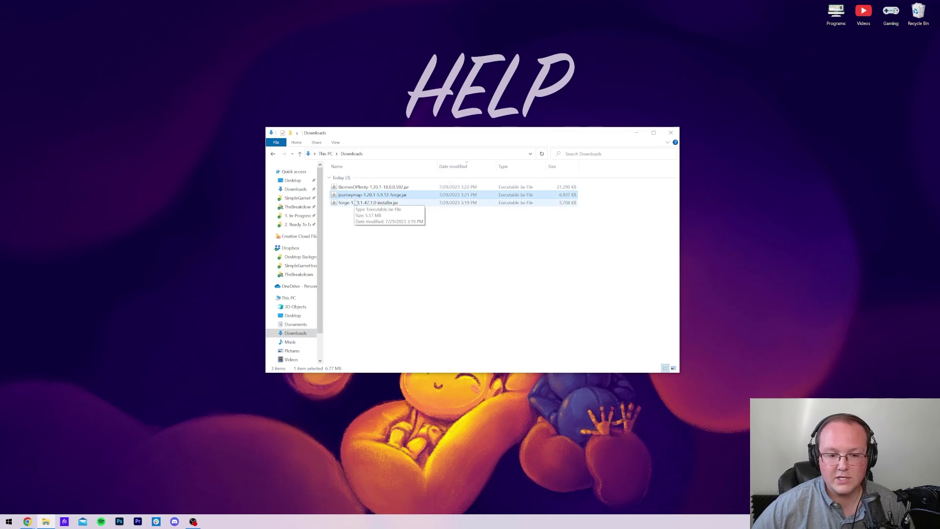
pyautogui.hotkey('ctrl', 'a')
pyautogui.moveTo(363, 196); pyautogui.dragTo(235, 155)
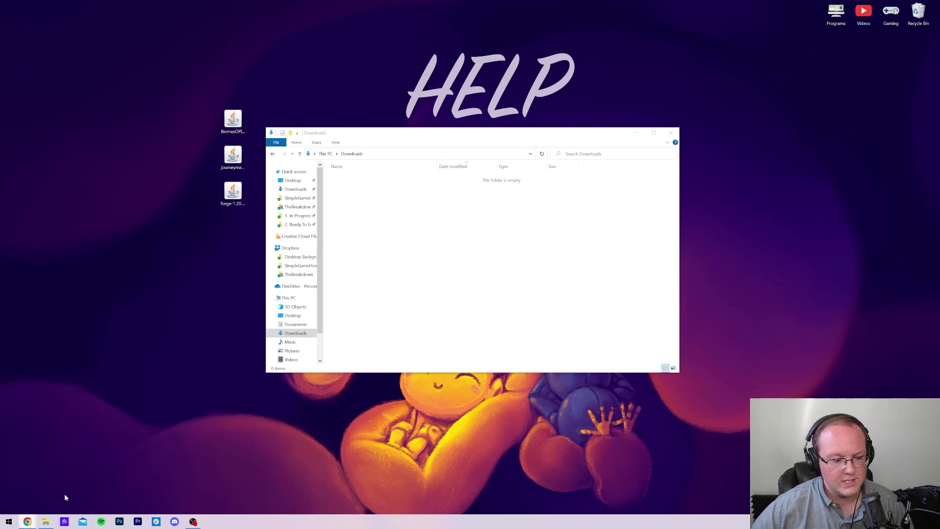
# Step: Check the TerraBlender download in the browser, move its .jar file from Downloads to the desktop, and close File Explorer
pyautogui.click(27, 522)
pyautogui.click(548, 6)
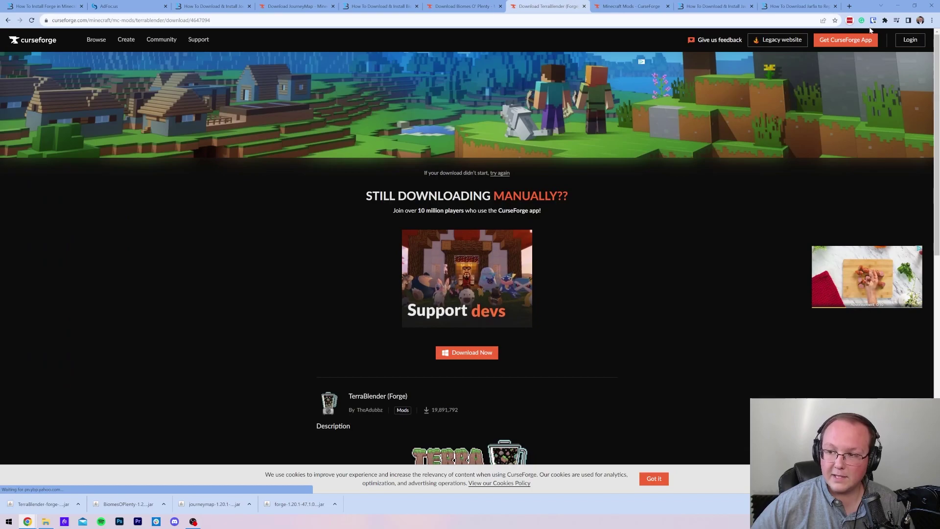
pyautogui.click(898, 6)
pyautogui.moveTo(372, 187); pyautogui.dragTo(231, 99)
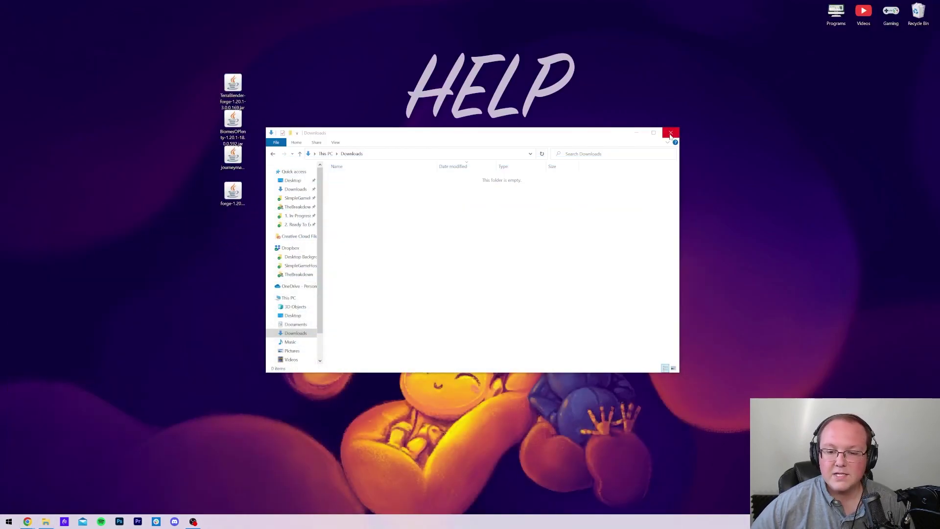
pyautogui.click(671, 136)
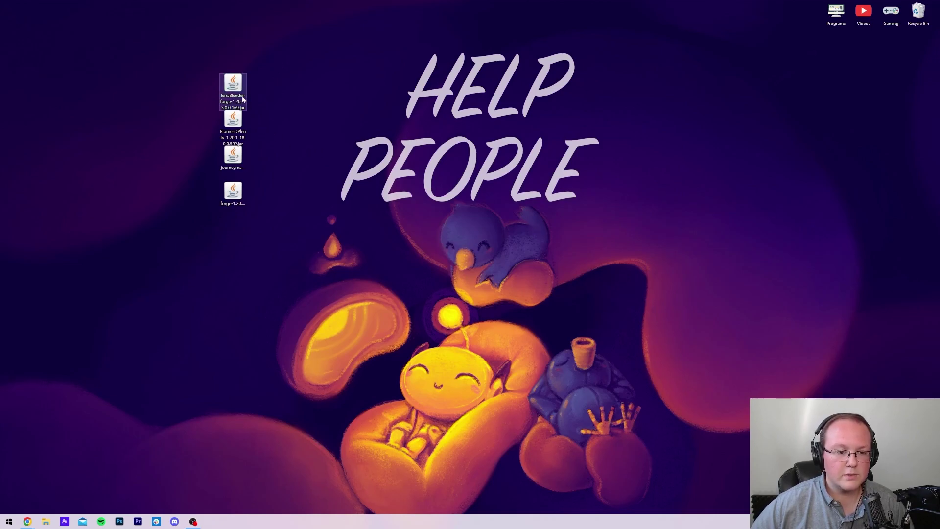
# Step: Rearrange the desktop files so the three mods sit together and the Forge installer stands apart from them
pyautogui.keyDown('shift'); pyautogui.click(232, 156); pyautogui.keyUp('shift')
pyautogui.moveTo(233, 156); pyautogui.dragTo(232, 89)
pyautogui.moveTo(233, 194); pyautogui.dragTo(345, 88)
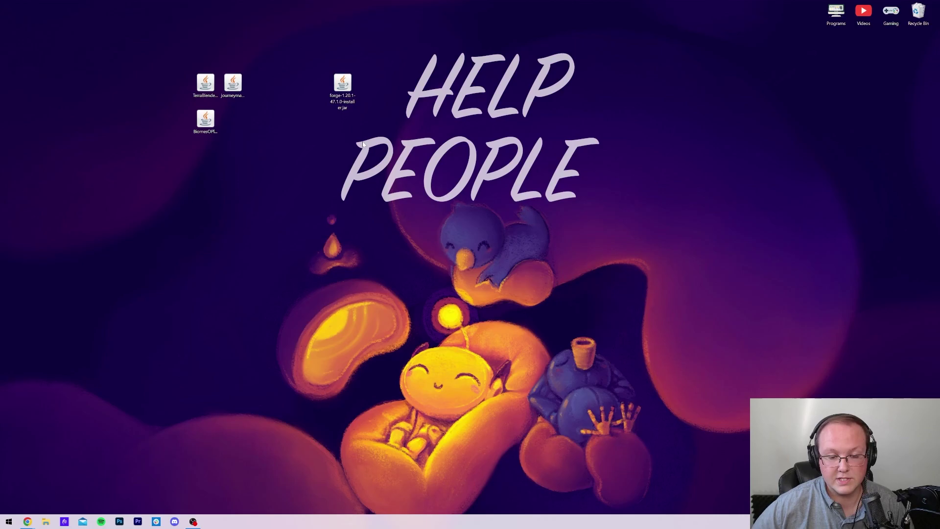
# Step: Show the choice of programs for opening the Forge installer .jar file
pyautogui.rightClick(346, 94)
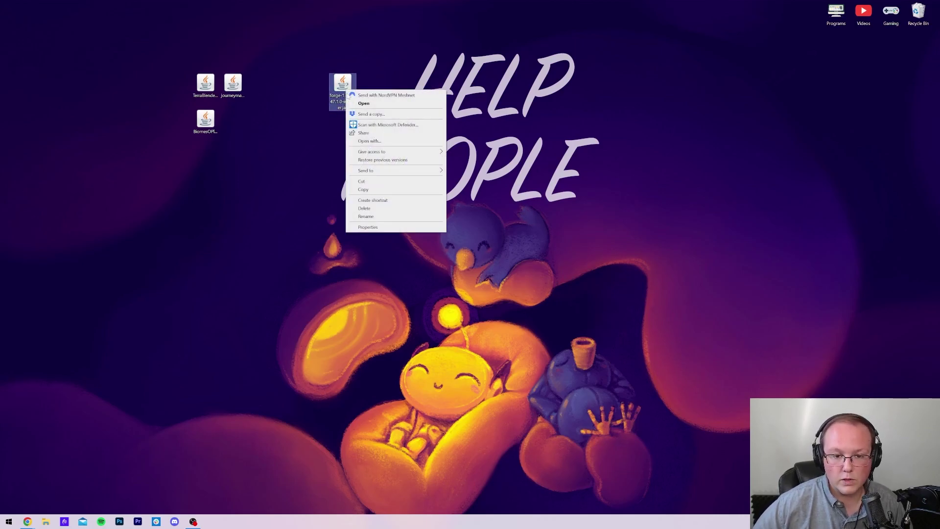
pyautogui.click(369, 141)
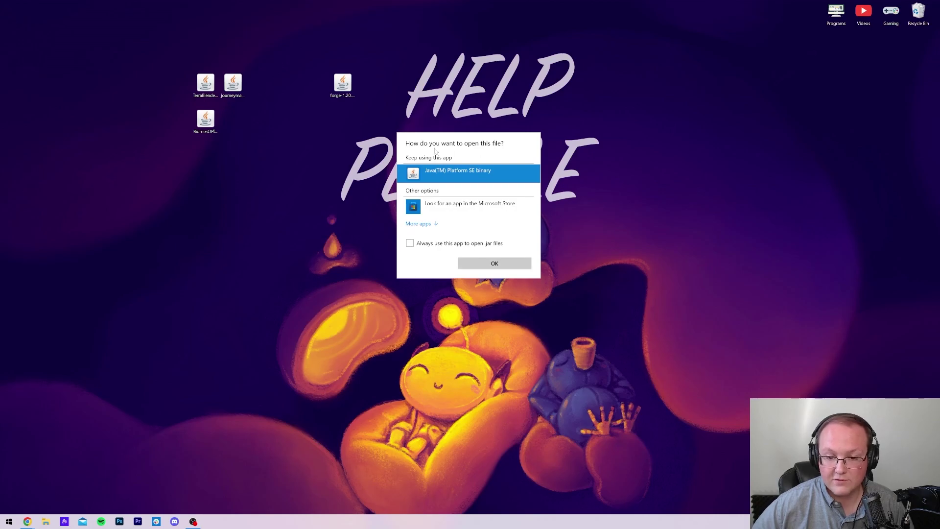
# Step: Return to the browser and look over the Java 17 installation guide and the Jarfix guide for repairing .jar files
pyautogui.click(34, 519)
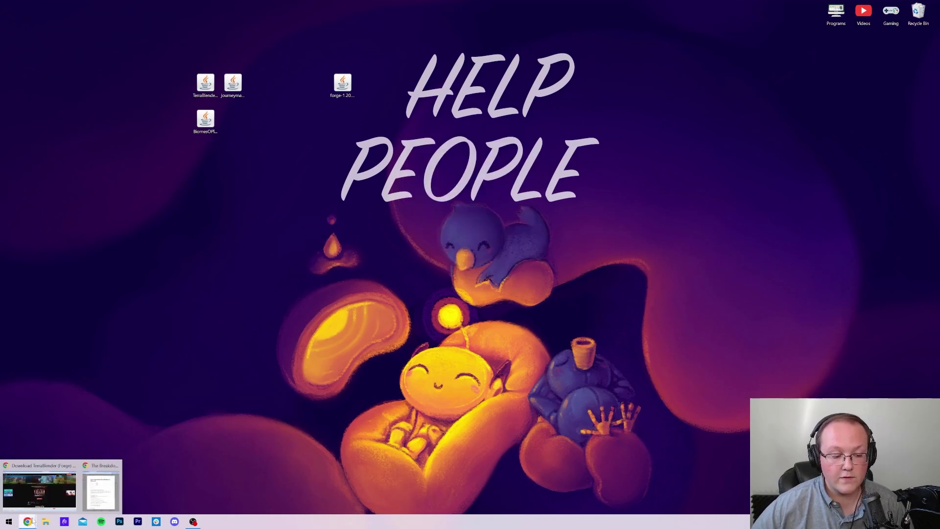
pyautogui.click(40, 507)
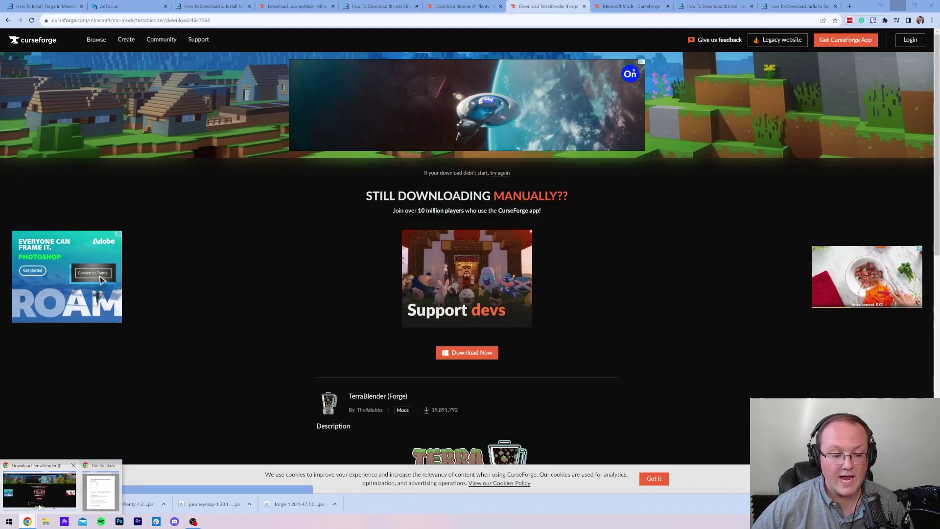
pyautogui.click(714, 6)
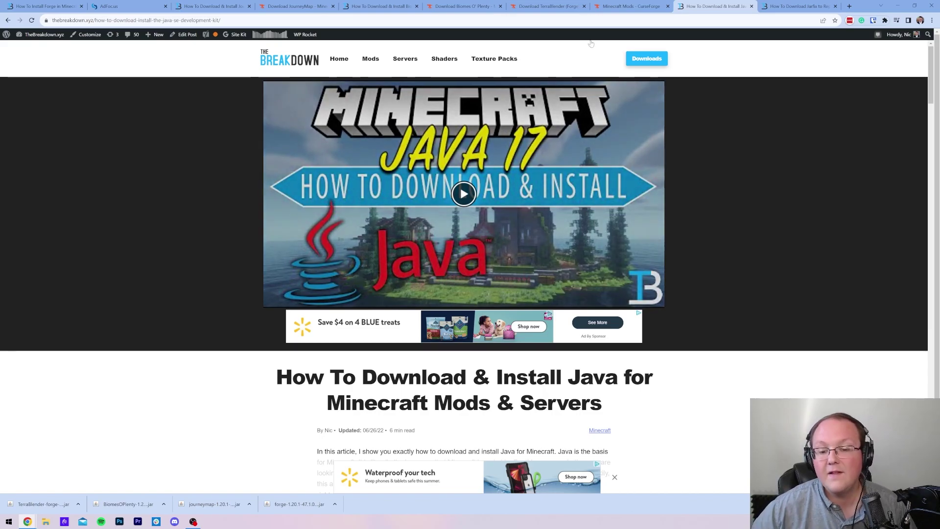
pyautogui.scroll(-6, 613, 132)
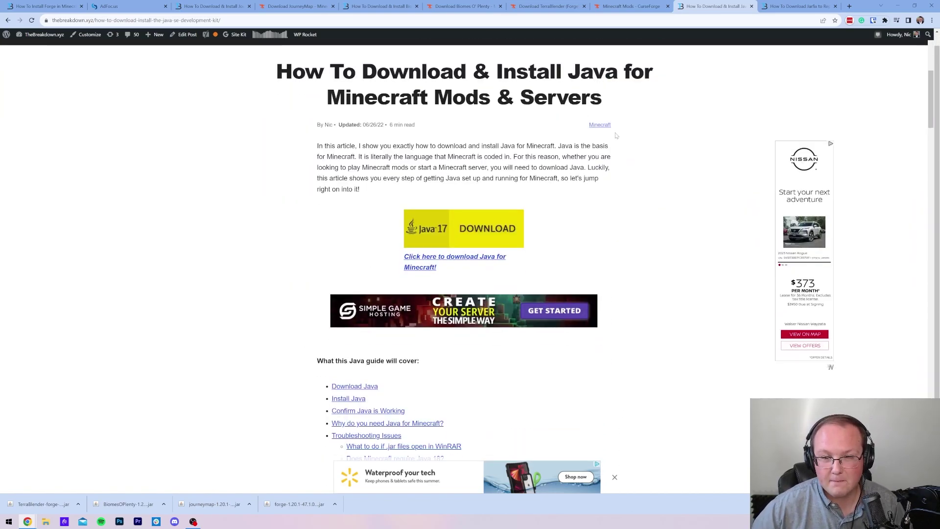
pyautogui.scroll(6, 616, 135)
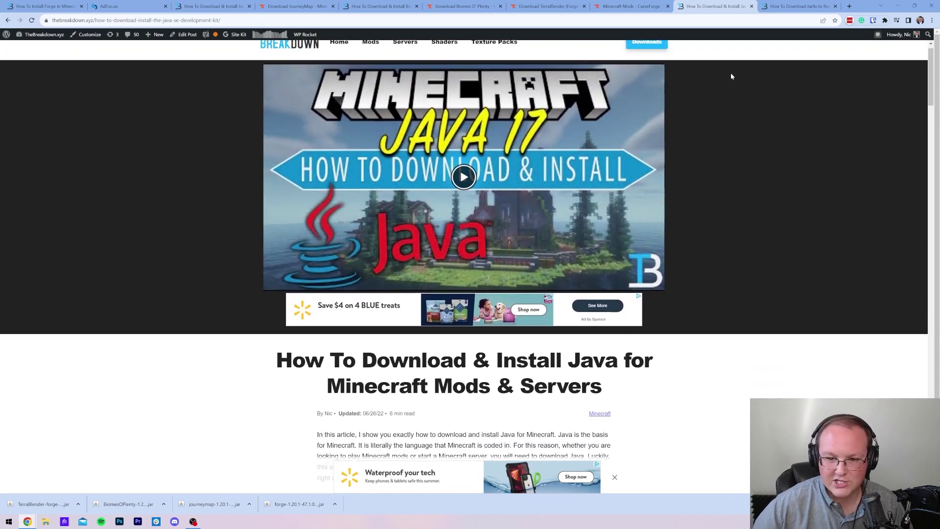
pyautogui.scroll(1, 734, 88)
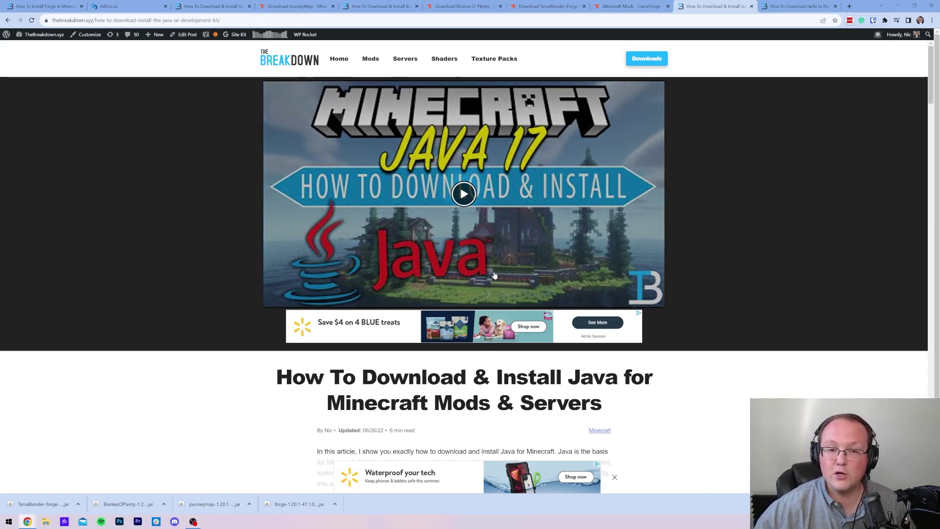
pyautogui.click(796, 6)
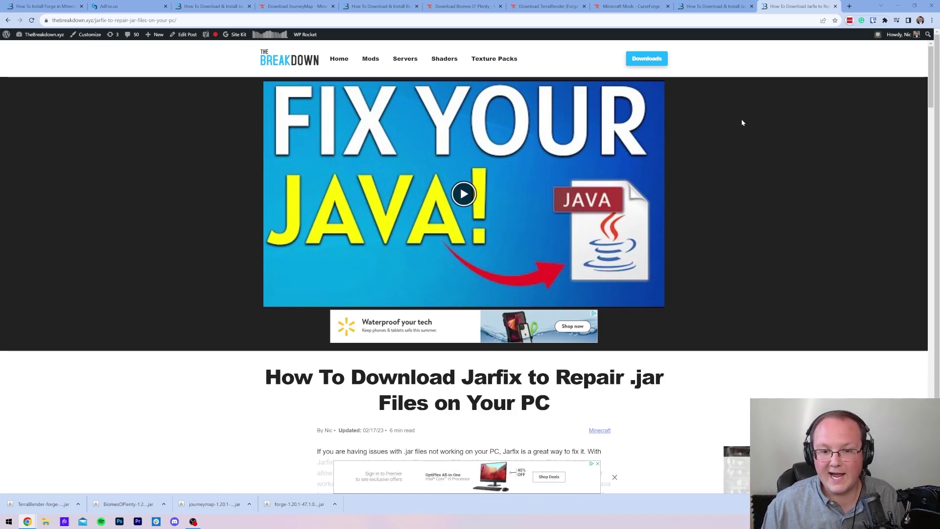
pyautogui.click(716, 7)
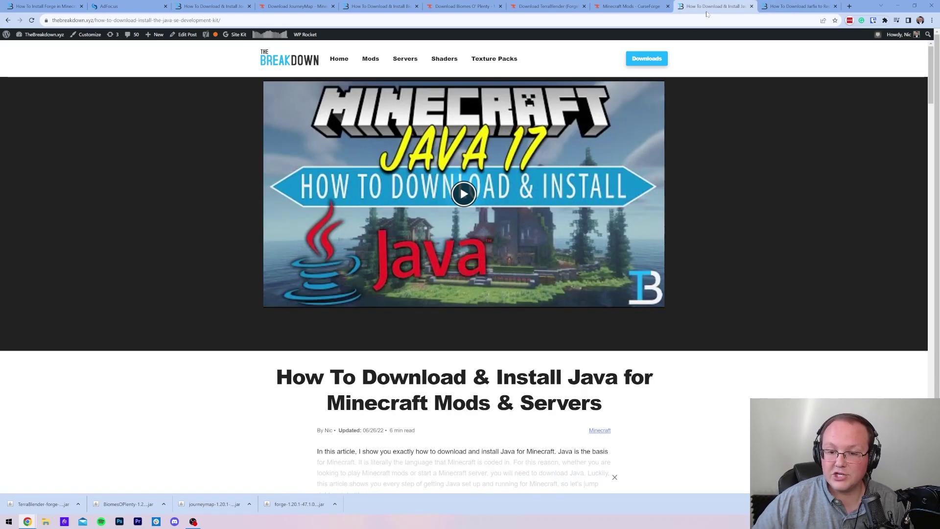
# Step: Minimize the browser and open the Forge installer .jar on the desktop with Java(TM) Platform SE binary
pyautogui.click(897, 5)
pyautogui.rightClick(345, 93)
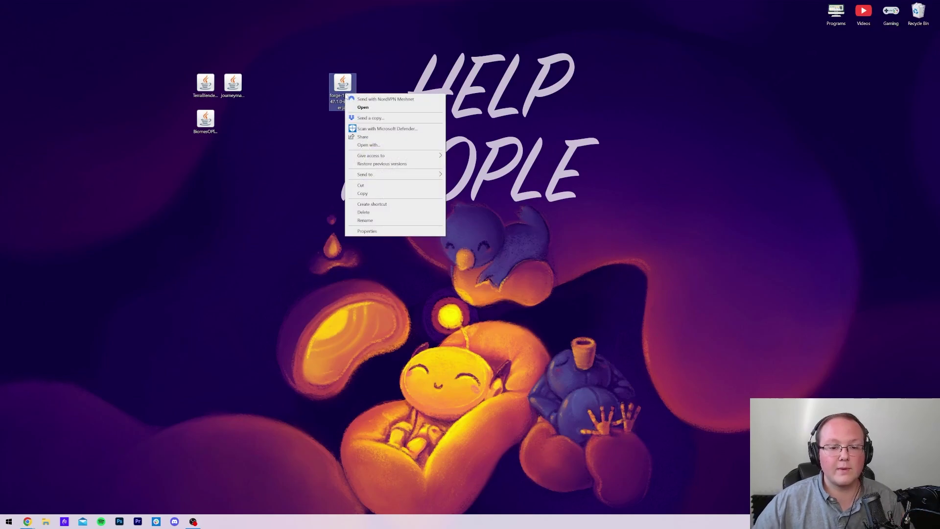
pyautogui.click(368, 144)
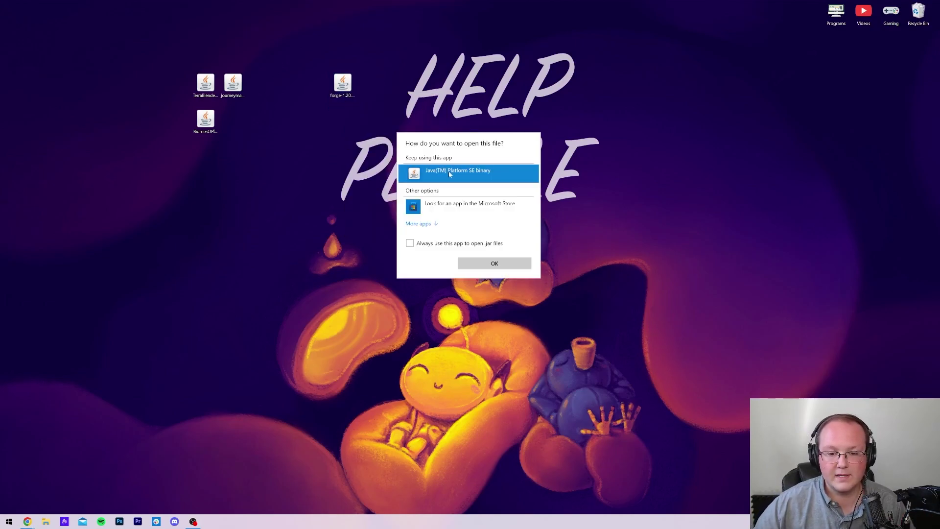
pyautogui.click(494, 262)
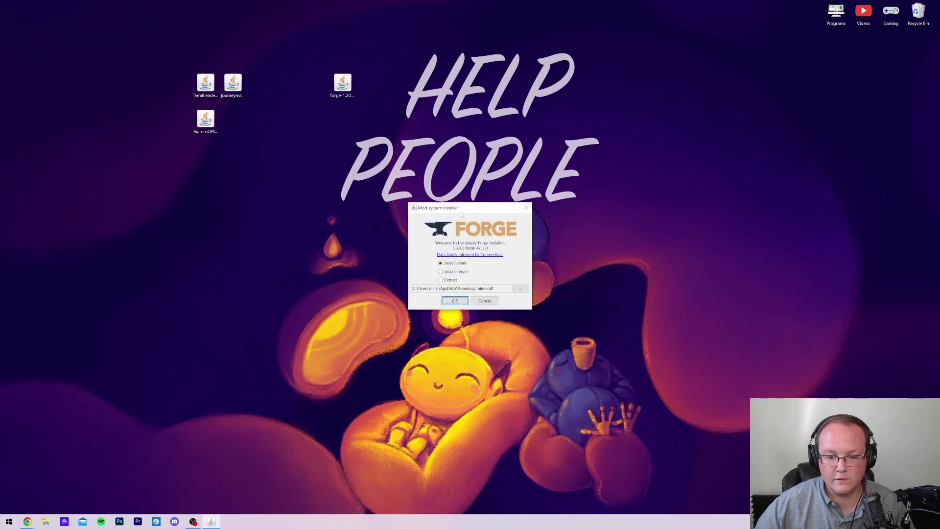
# Step: Install the Forge client into the default .minecraft folder, and move the installer file from the desktop to the Recycle Bin
pyautogui.click(455, 301)
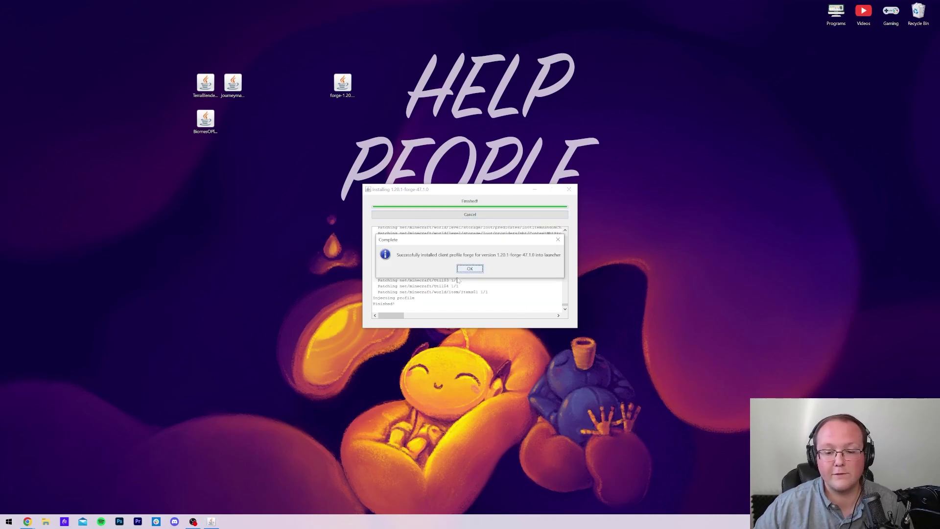
pyautogui.click(468, 269)
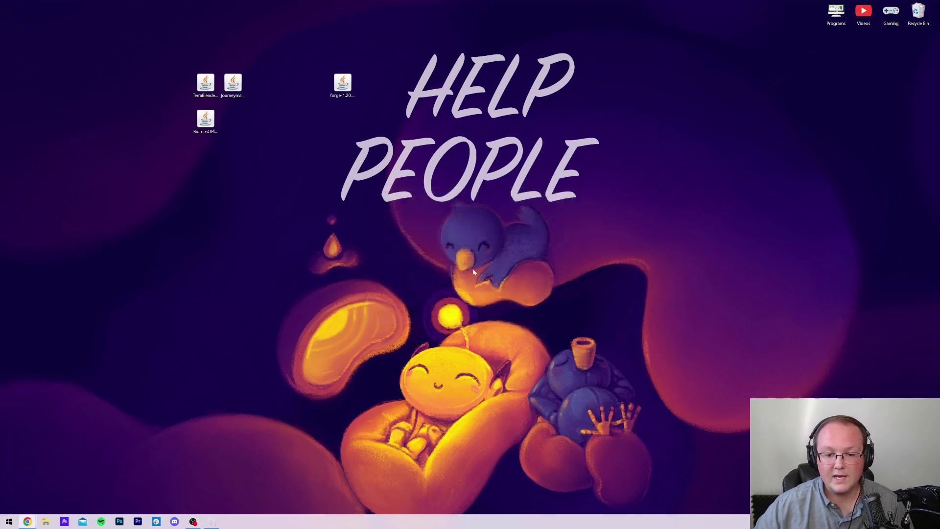
pyautogui.moveTo(342, 82); pyautogui.dragTo(917, 14)
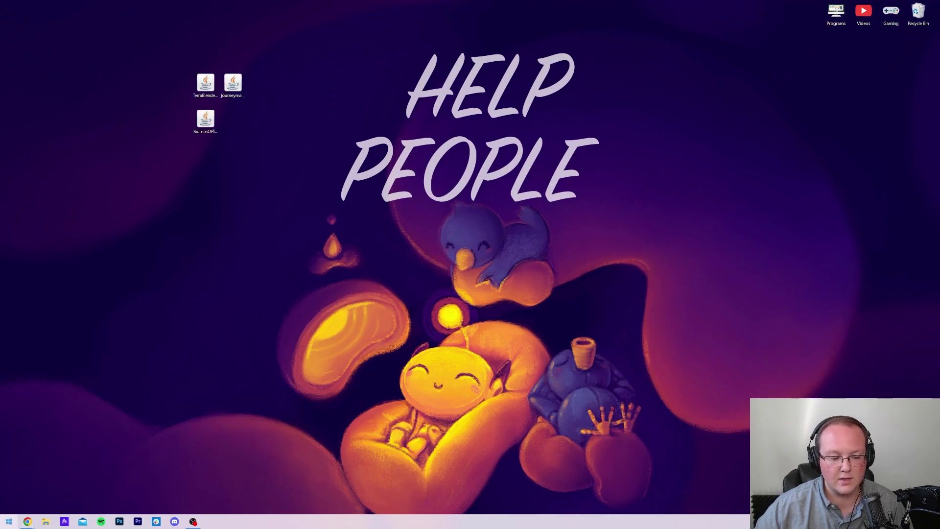
# Step: Open the Minecraft Launcher and view the Java Edition profile choices, keeping forge selected
pyautogui.click(9, 521)
pyautogui.click(147, 310)
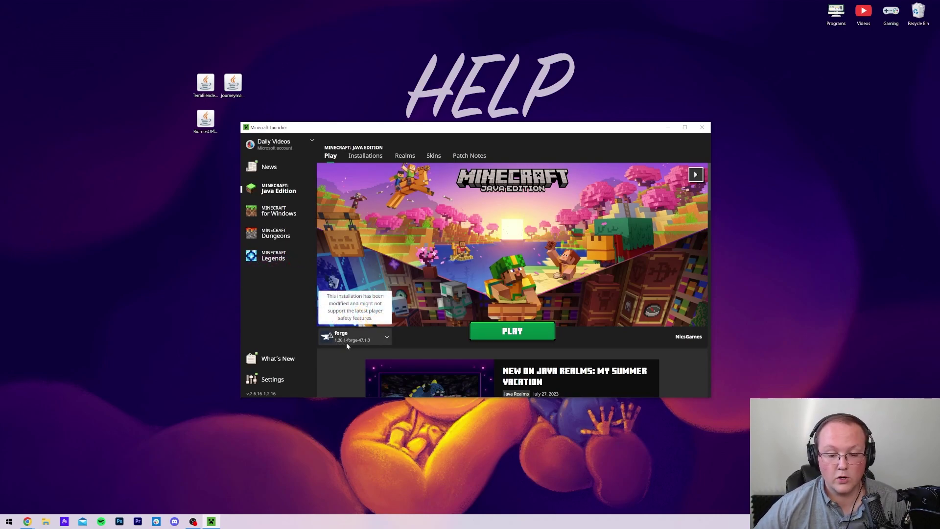
pyautogui.click(534, 331)
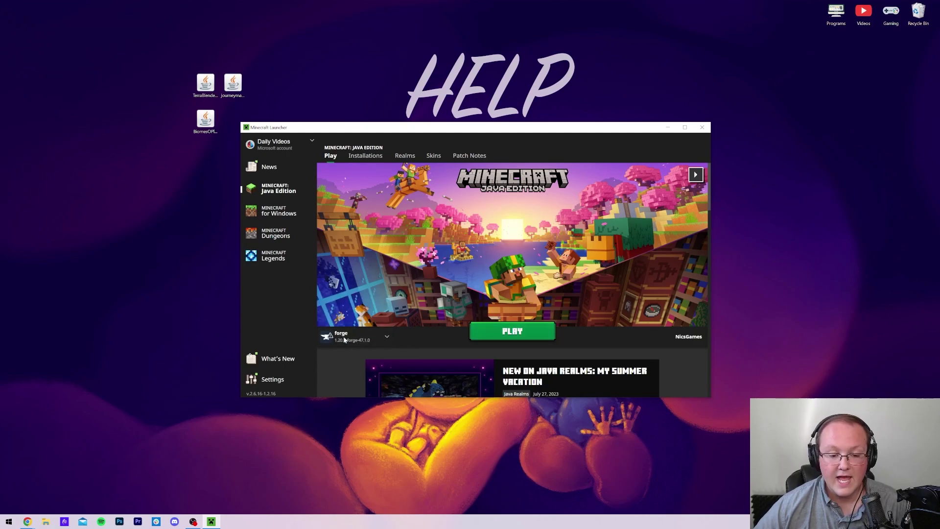
pyautogui.click(527, 304)
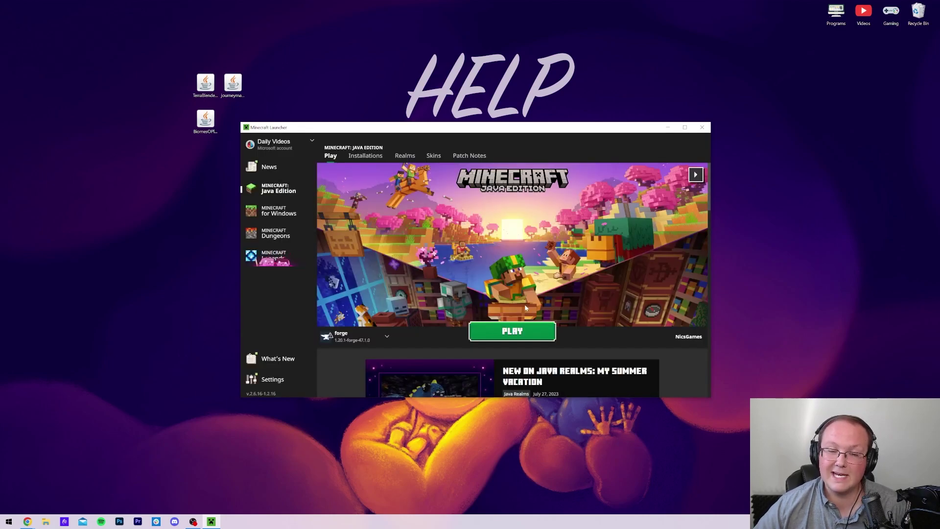
pyautogui.click(343, 337)
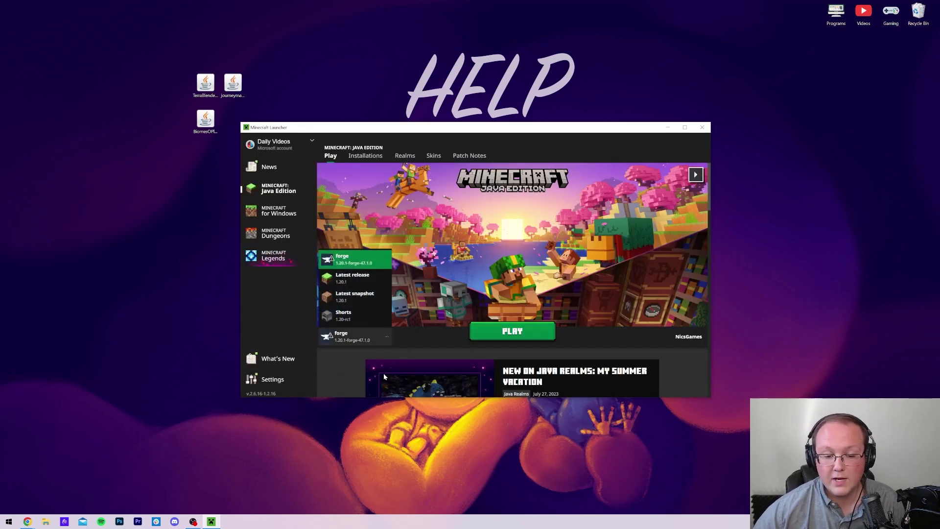
pyautogui.press('Escape')
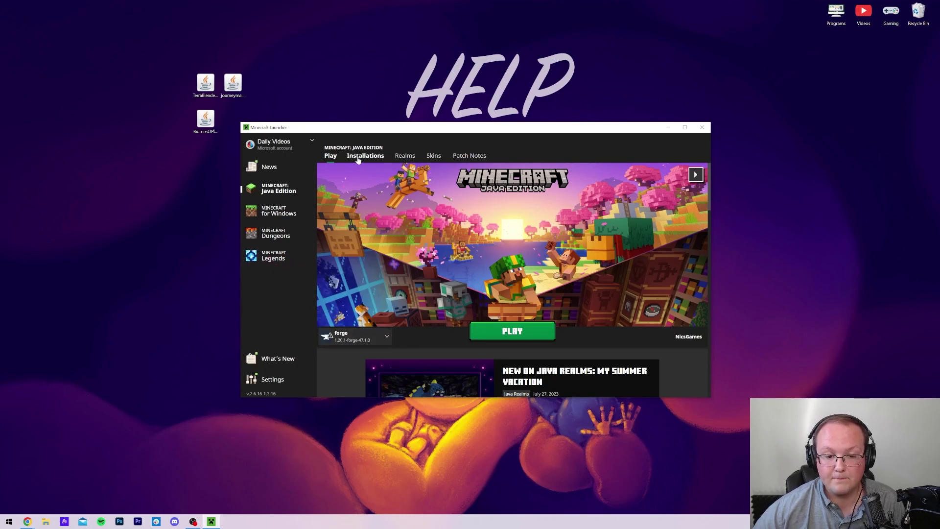
# Step: View the Java Edition installations list and turn the Modded version filter off and back on
pyautogui.click(358, 157)
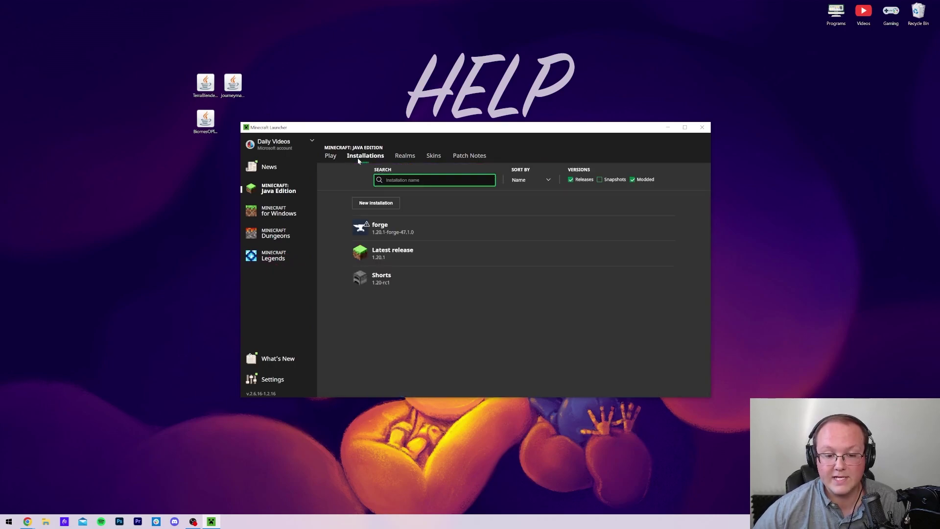
pyautogui.click(651, 179)
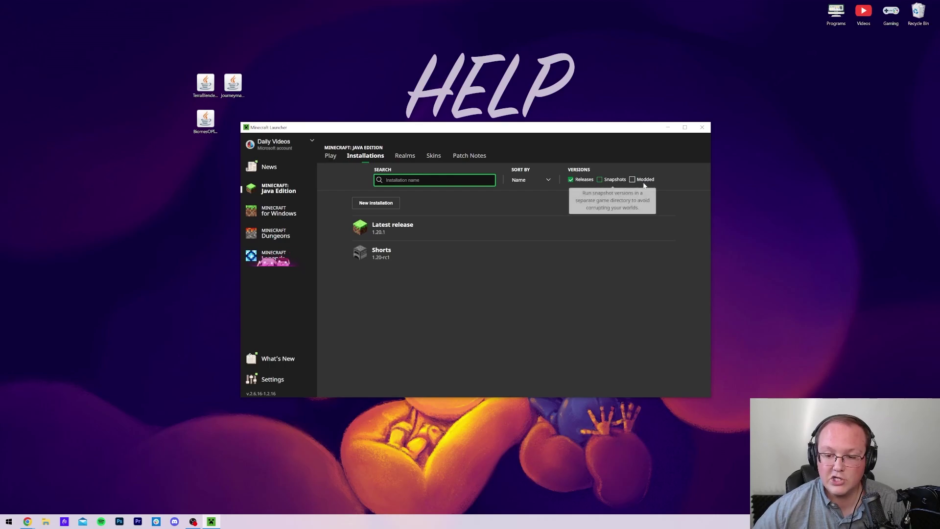
pyautogui.click(642, 180)
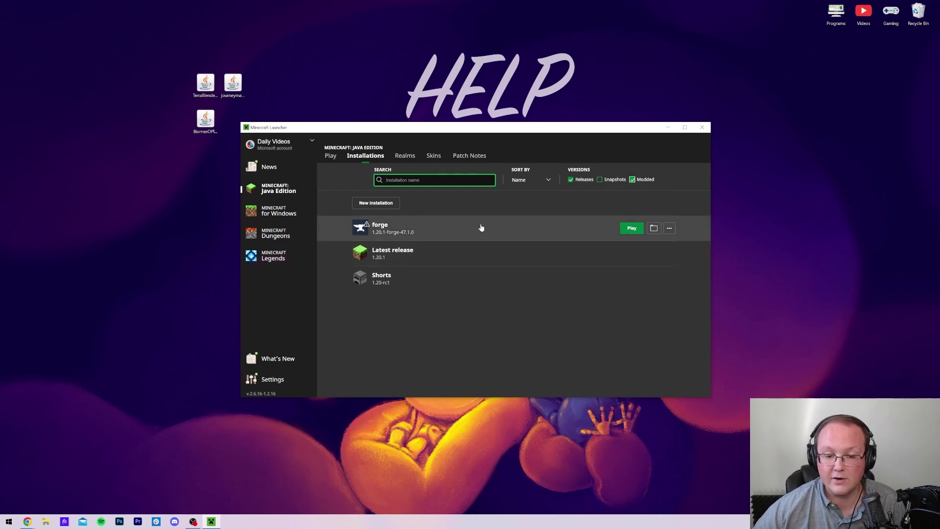
pyautogui.click(627, 230)
pyautogui.click(528, 305)
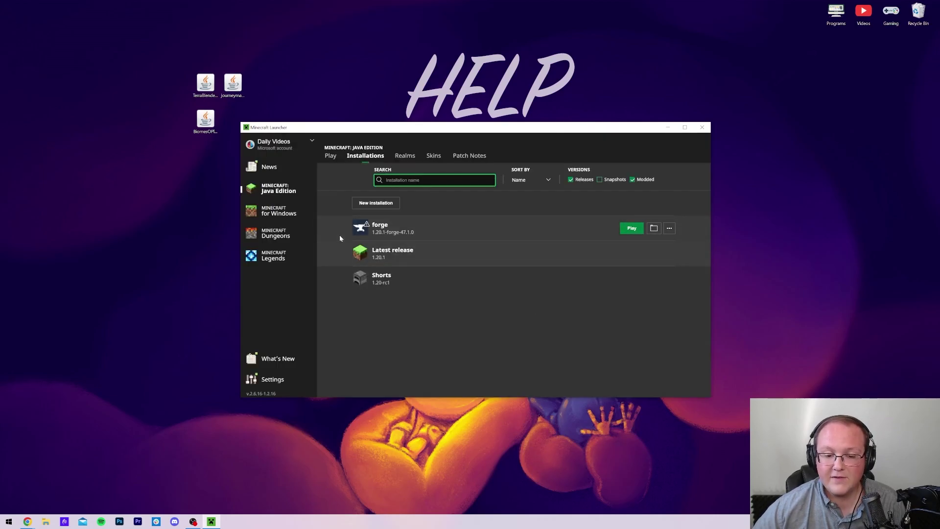
# Step: Start a new installation named SimpleGameHosting.com that uses the version release 1.20.1-forge-47.1.0
pyautogui.click(381, 203)
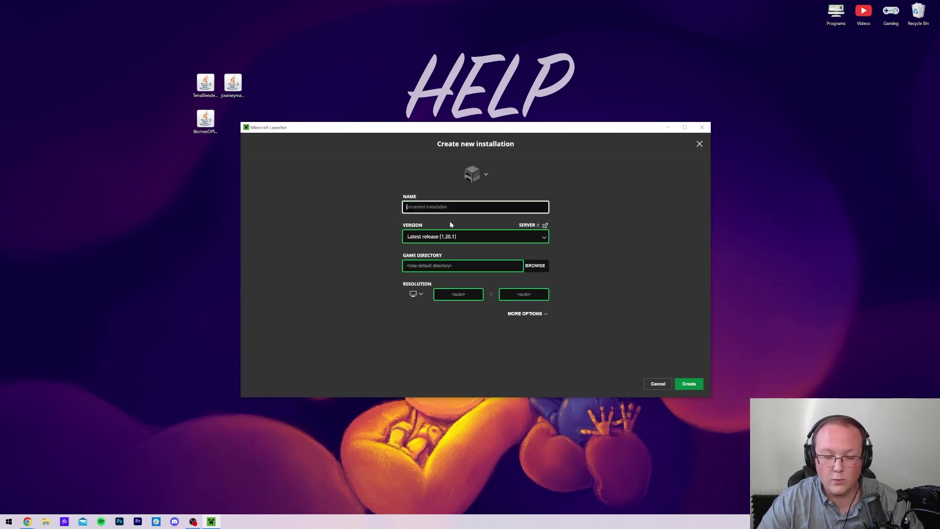
pyautogui.write('SimpleGameHosting.com')
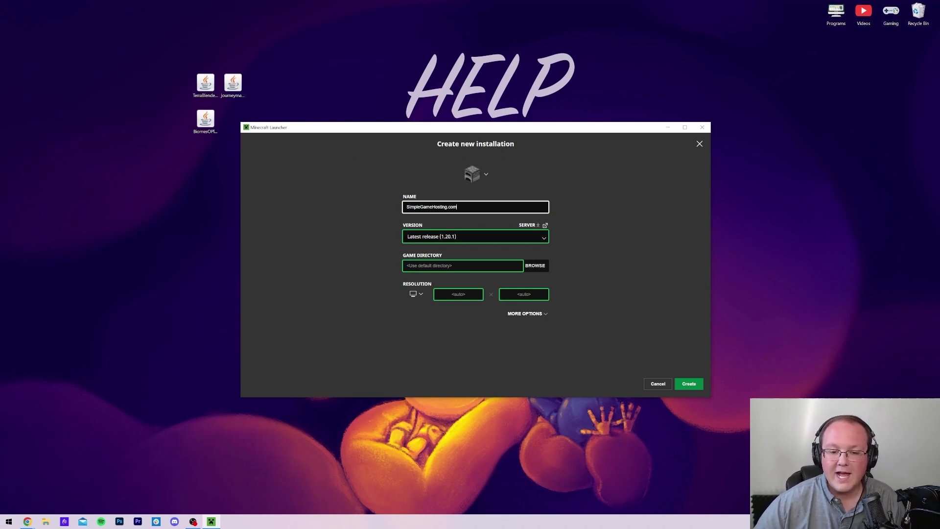
pyautogui.click(404, 236)
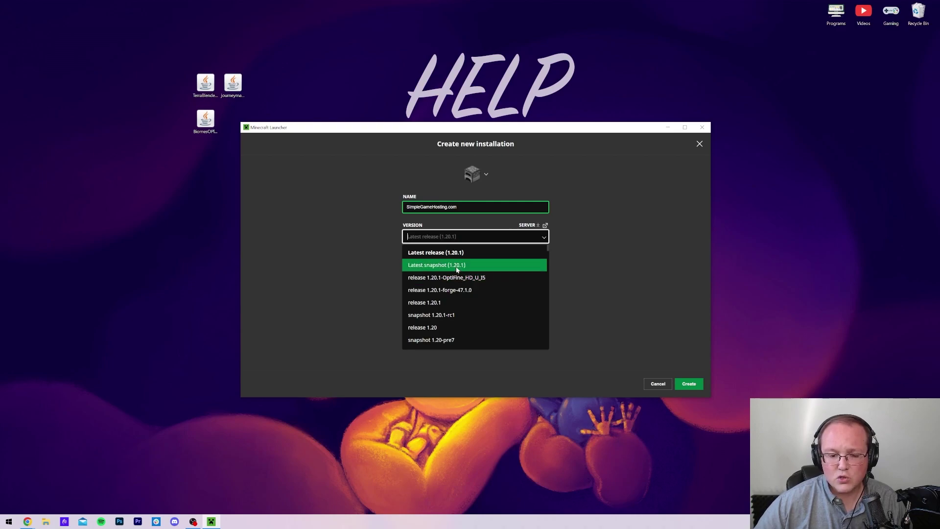
pyautogui.scroll(-10, 457, 296)
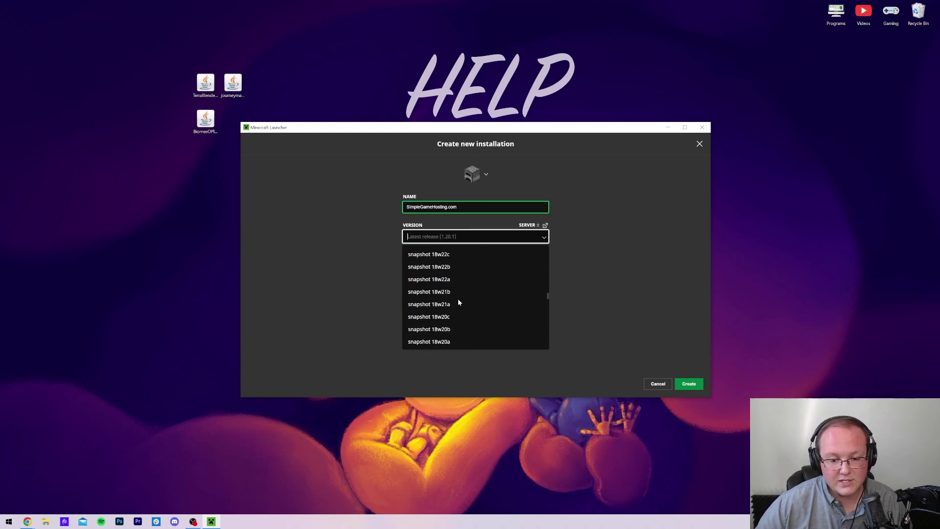
pyautogui.scroll(10, 455, 296)
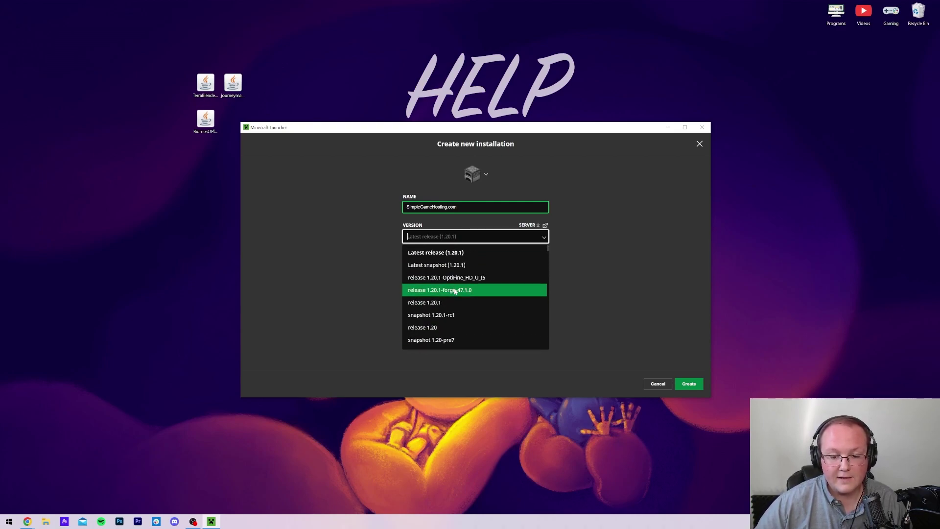
pyautogui.click(455, 290)
# Step: Set the new installation's resolution to 2560x1440 and create the installation
pyautogui.click(420, 308)
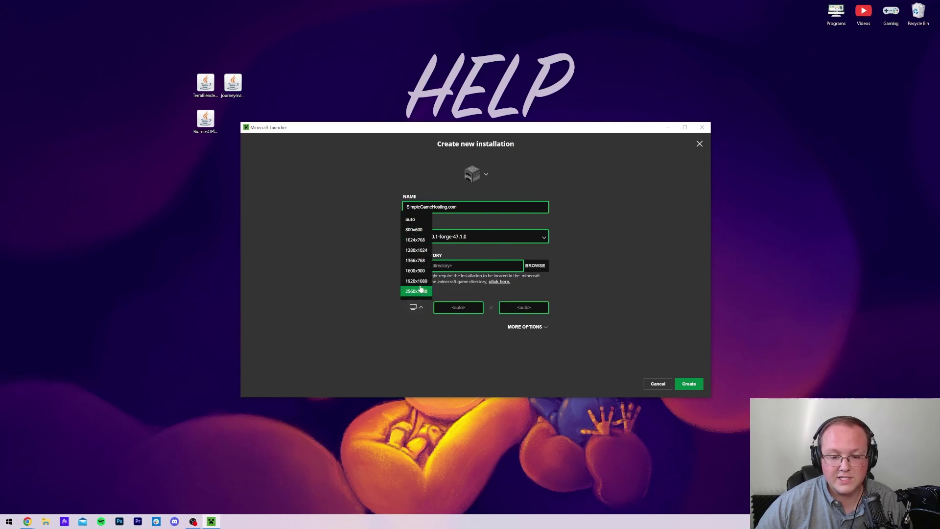
pyautogui.click(416, 291)
pyautogui.click(688, 382)
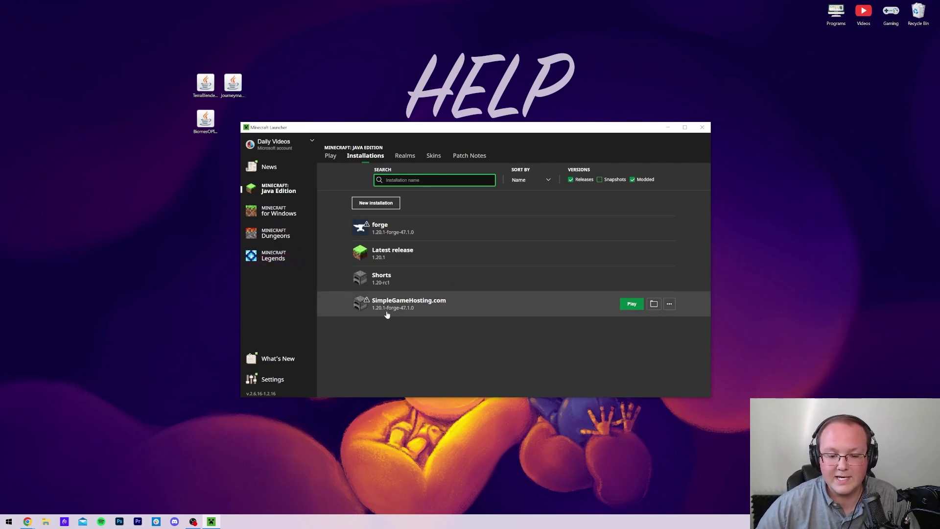
# Step: Launch the SimpleGameHosting.com installation and open the mods folder from the game's mod list
pyautogui.click(628, 305)
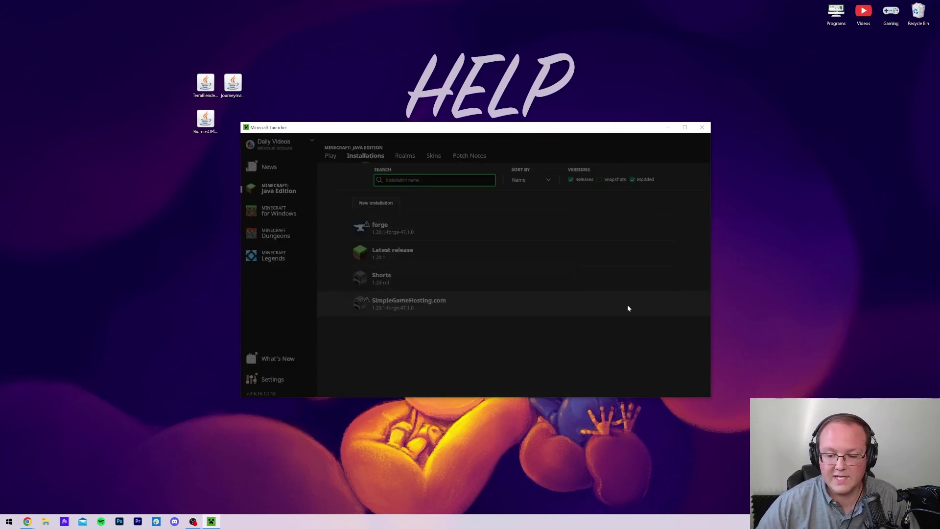
pyautogui.click(563, 305)
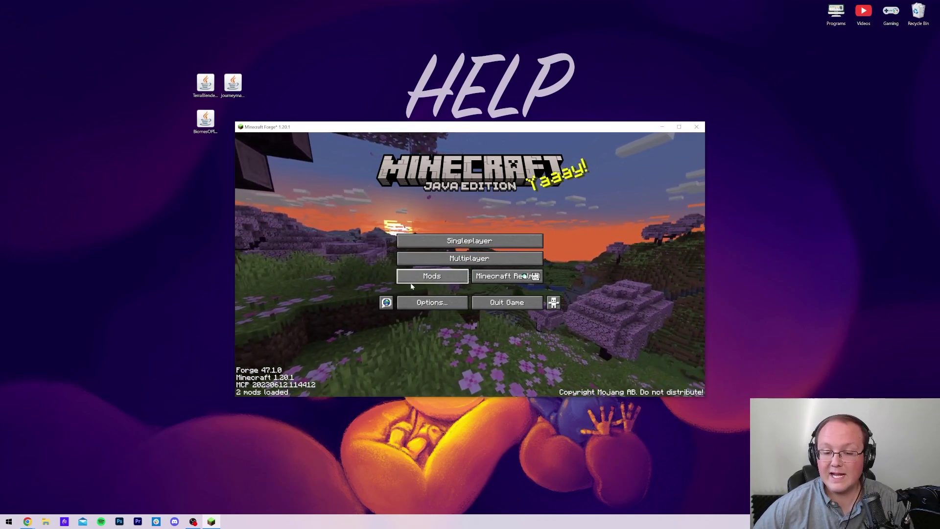
pyautogui.click(411, 279)
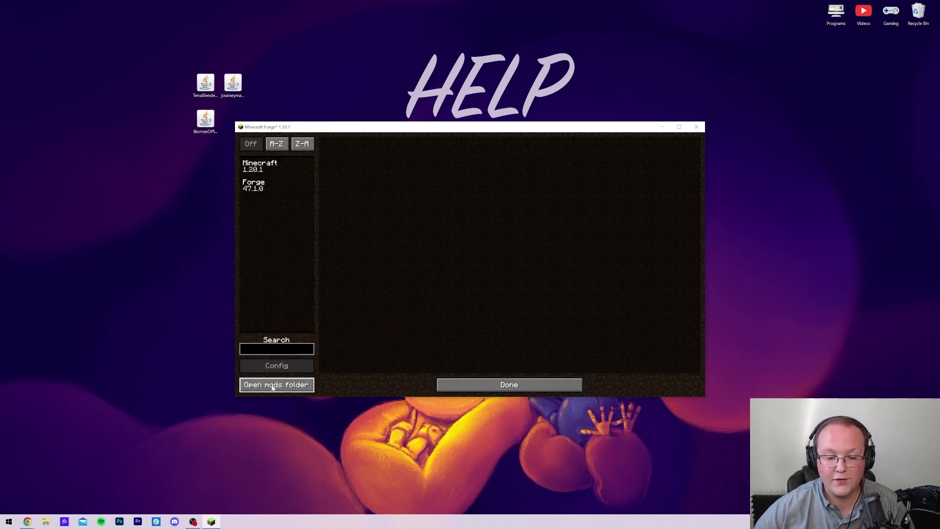
pyautogui.click(448, 384)
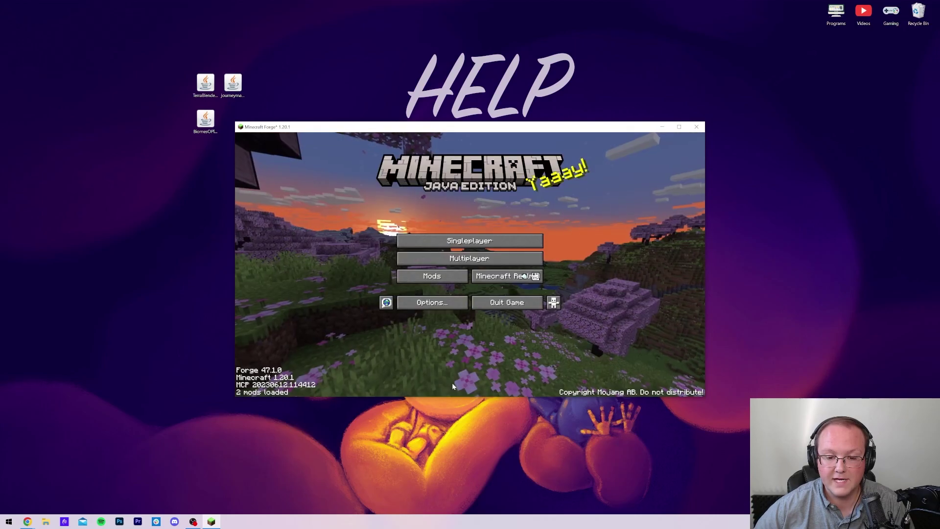
pyautogui.click(416, 279)
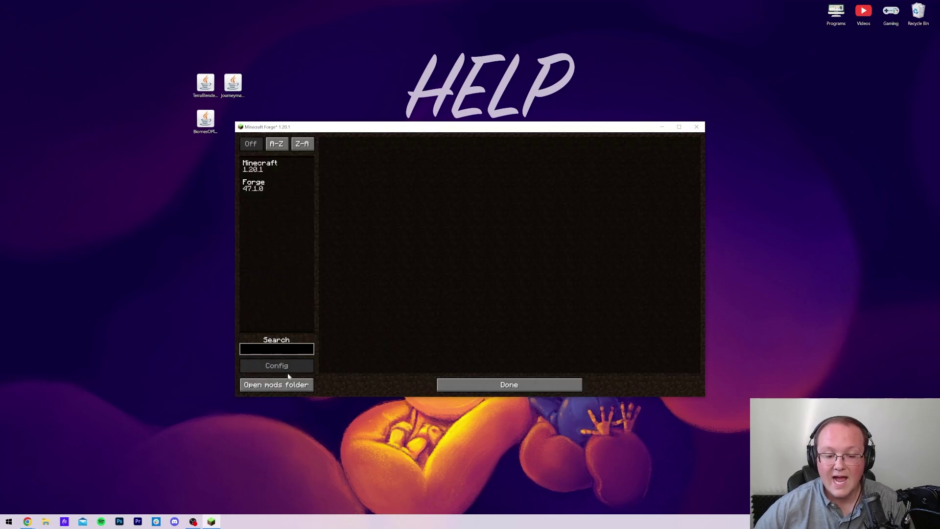
pyautogui.click(261, 385)
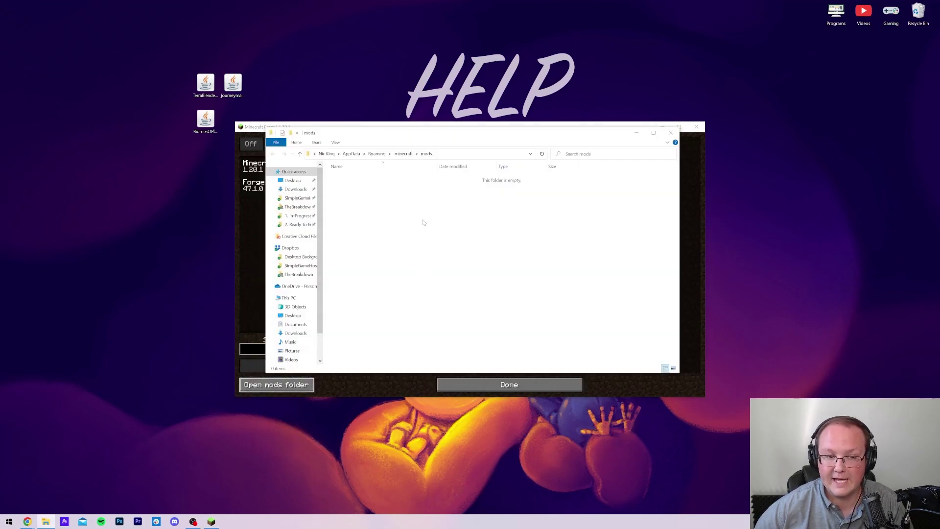
# Step: Move the TerraBlender, Biomes O' Plenty and JourneyMap .jar files from the desktop into the mods folder, and close the folder
pyautogui.moveTo(98, 53); pyautogui.dragTo(364, 208)
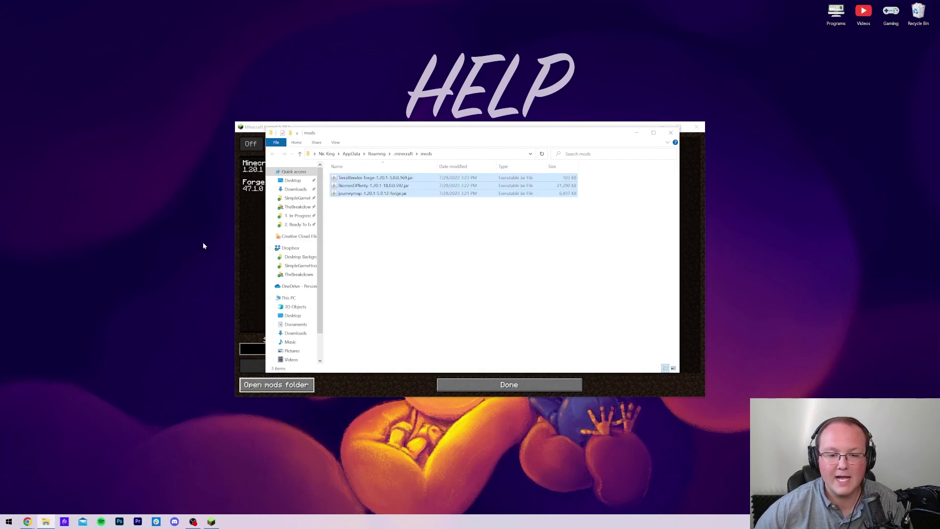
pyautogui.click(486, 227)
pyautogui.click(351, 188)
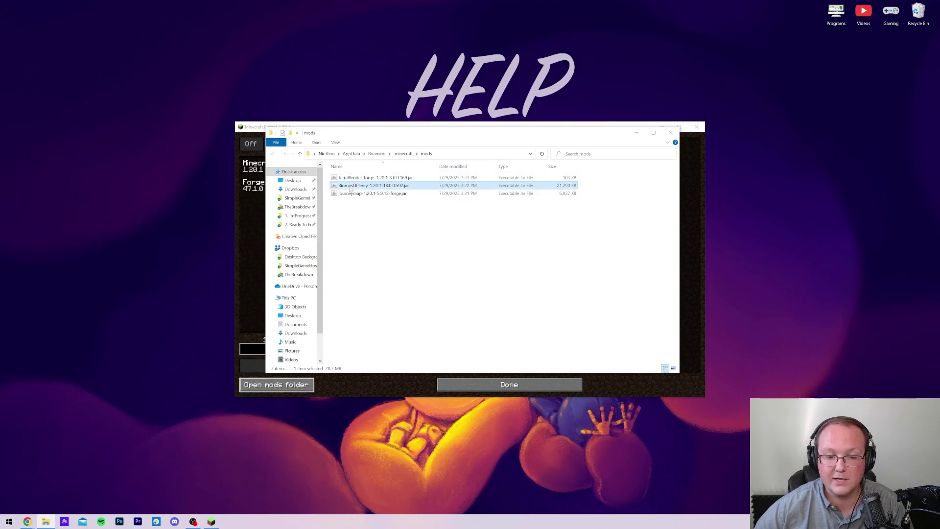
pyautogui.click(371, 232)
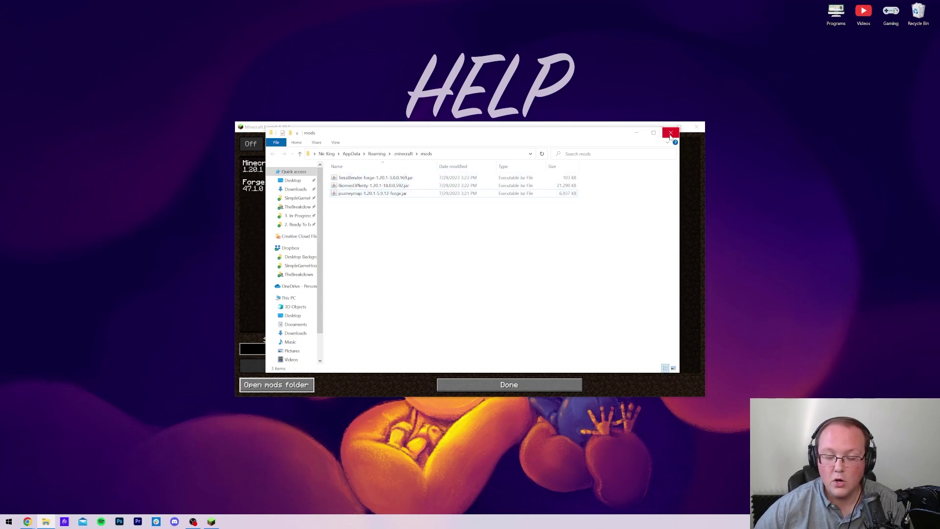
pyautogui.click(670, 133)
# Step: Quit the game and reopen the Minecraft Launcher, checking the installations list before returning to the SimpleGameHosting.com launch page
pyautogui.click(570, 384)
pyautogui.click(500, 299)
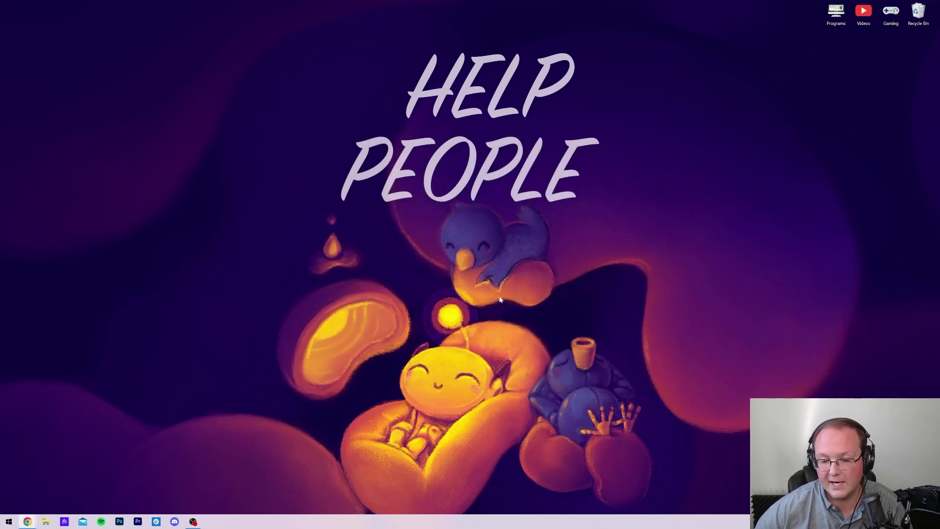
pyautogui.click(9, 522)
pyautogui.click(135, 319)
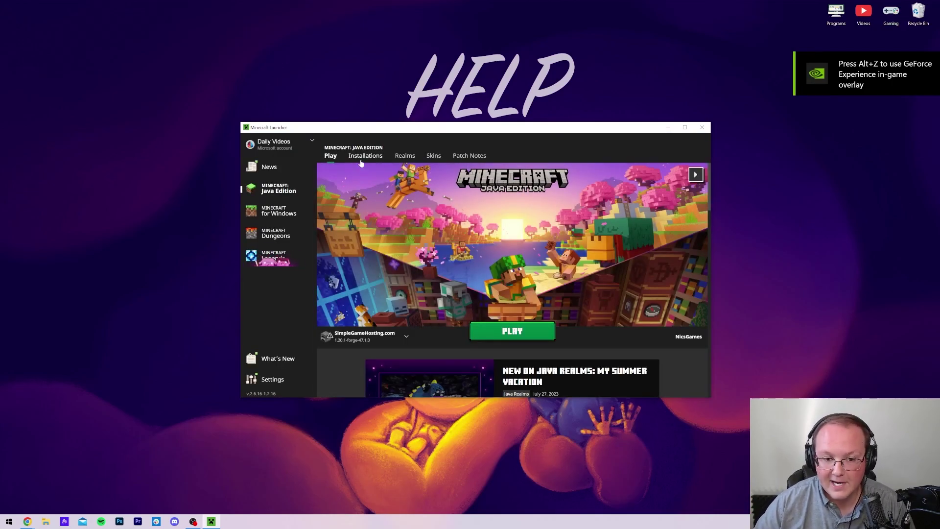
pyautogui.click(363, 157)
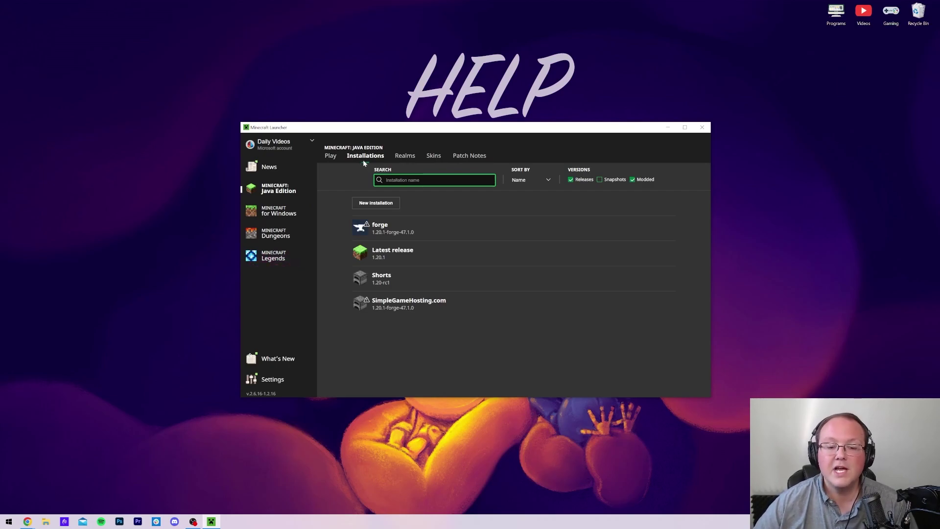
pyautogui.click(325, 157)
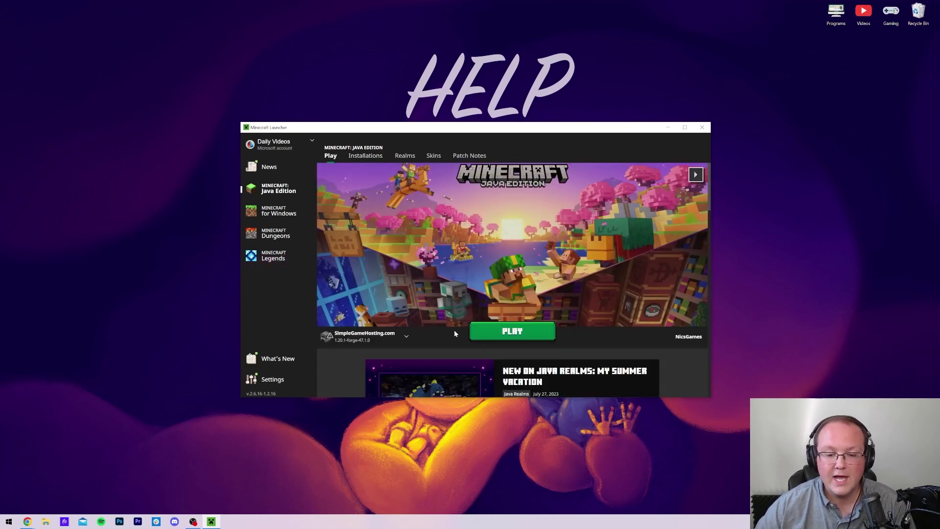
# Step: Launch the SimpleGameHosting.com installation and review the TerraBlender, Biomes O' Plenty and JourneyMap entries in the game's mod list
pyautogui.click(497, 331)
pyautogui.click(554, 304)
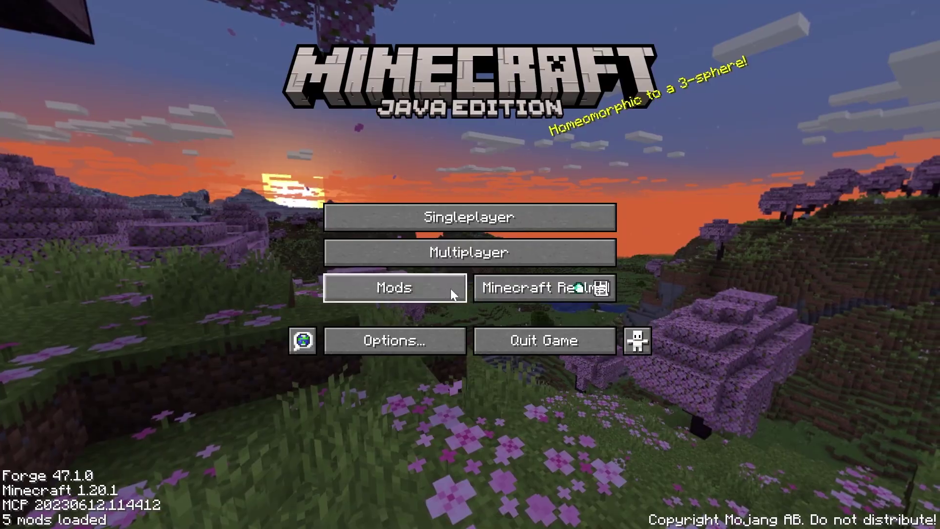
pyautogui.click(444, 289)
pyautogui.click(69, 110)
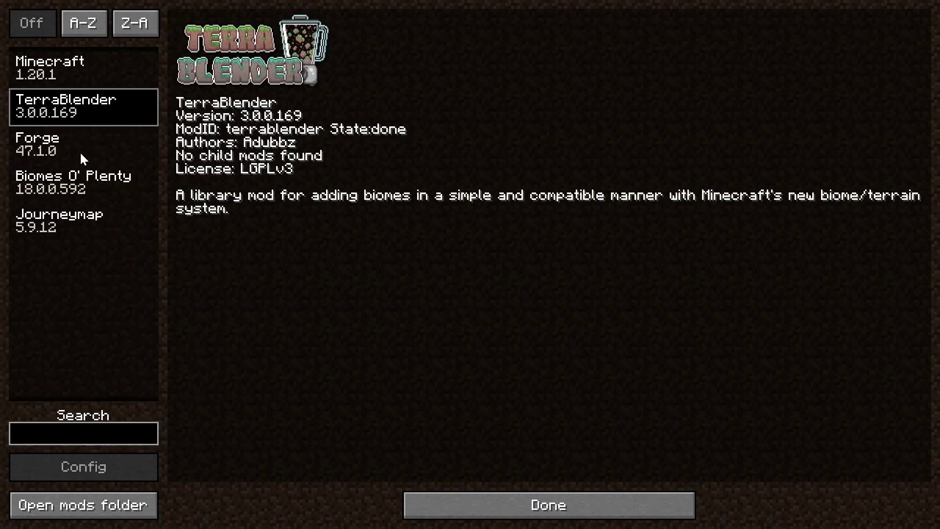
pyautogui.click(81, 178)
pyautogui.click(79, 219)
pyautogui.click(518, 504)
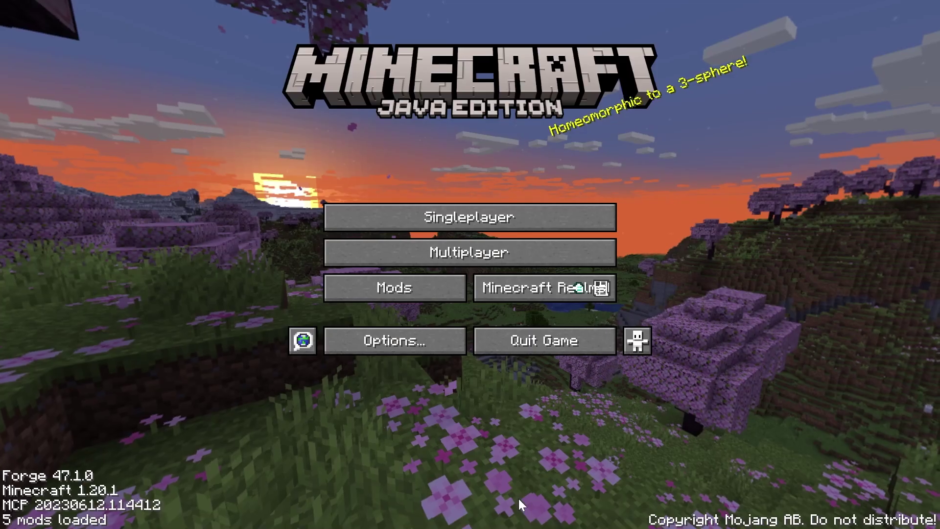
# Step: Create a new singleplayer world named "Biomes O Plenty"
pyautogui.click(445, 215)
pyautogui.click(596, 463)
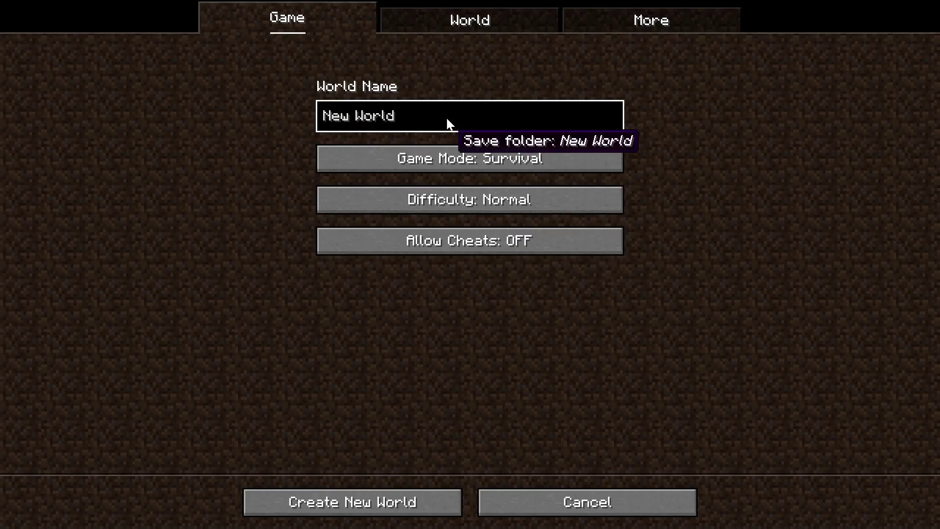
pyautogui.hotkey('ctrl', 'a')
pyautogui.write('Biomes O')
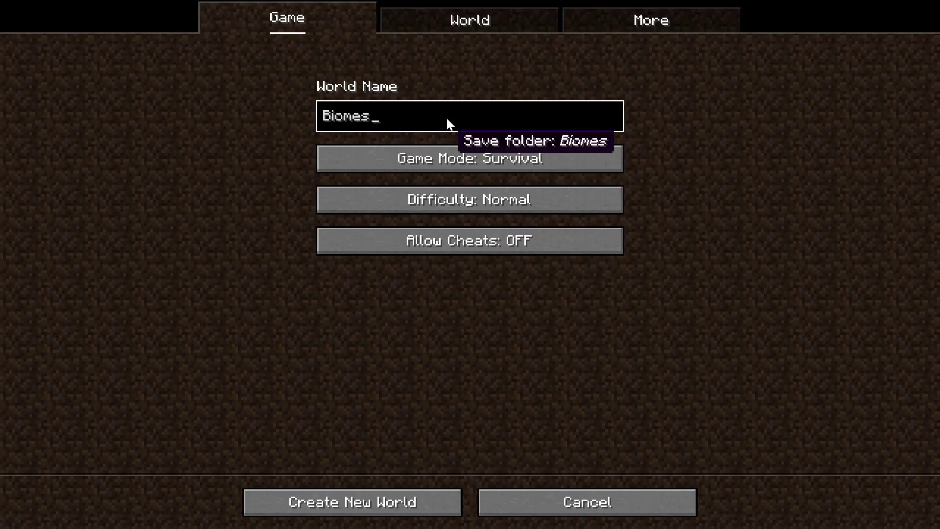
pyautogui.write(' Plenty')
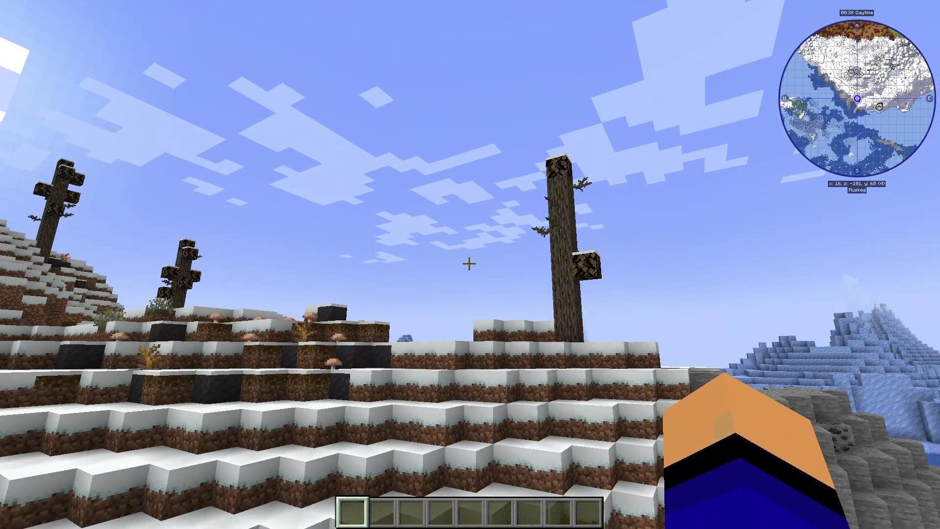
# Step: Examine the terrain around the player on JourneyMap's full-screen map, and return to the game
pyautogui.press('j')
pyautogui.click(500, 507)
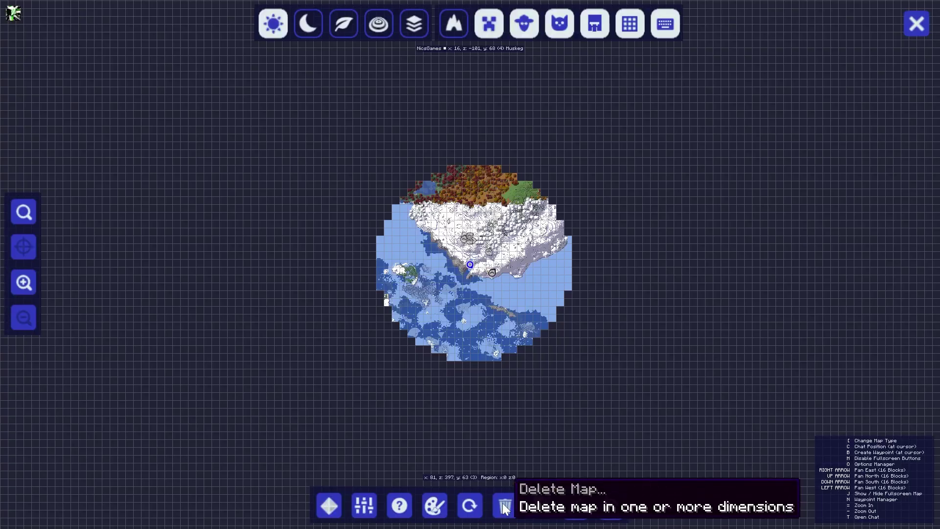
pyautogui.scroll(3, 495, 249)
pyautogui.scroll(-2, 427, 161)
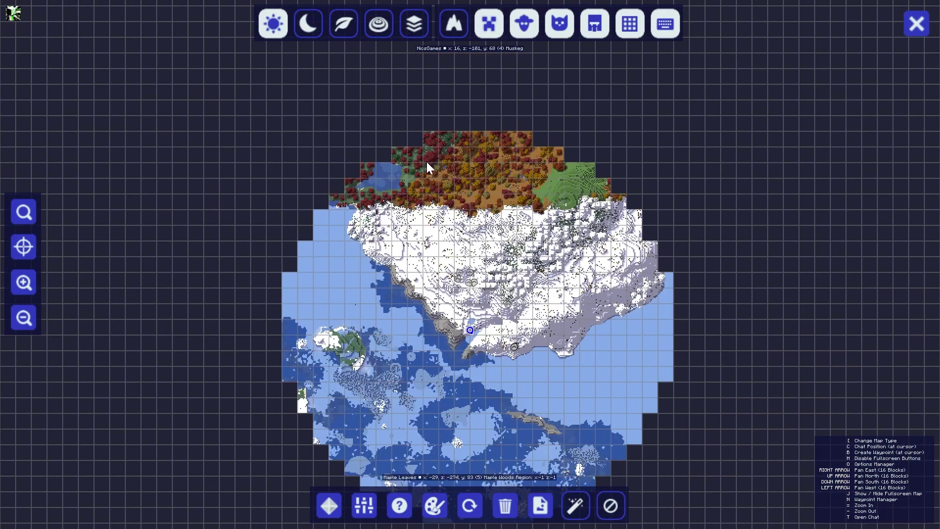
pyautogui.moveTo(440, 318); pyautogui.dragTo(440, 277)
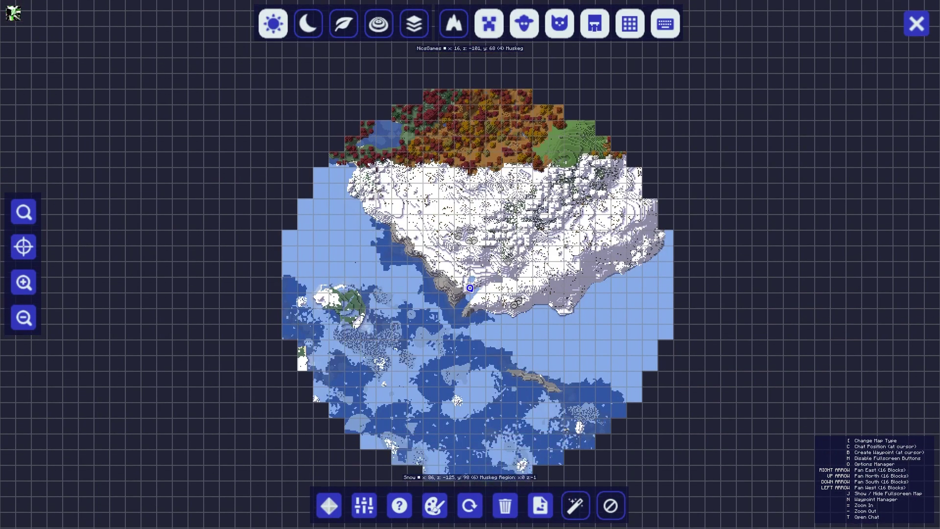
pyautogui.press('j')
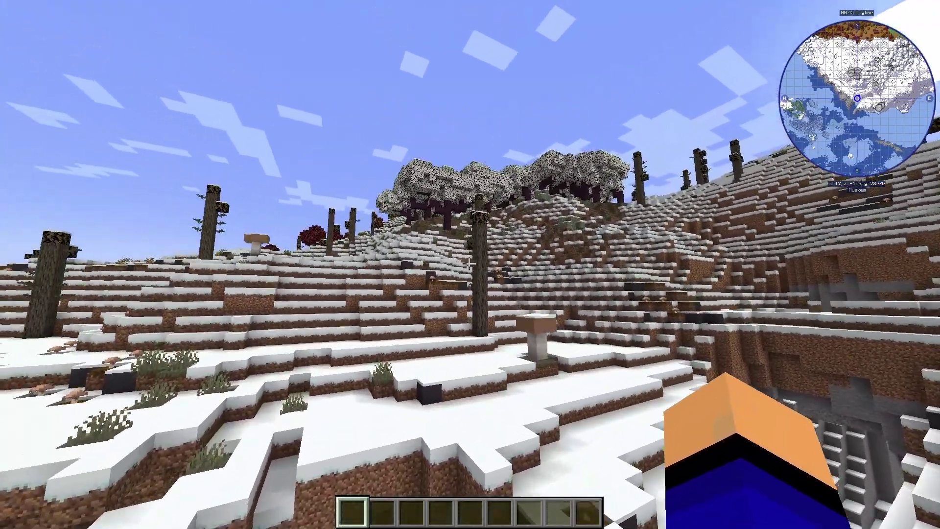
# Step: Fly across the snowy hills, forest edge and water to examine the biomes generated around the starting area
pyautogui.press('w')
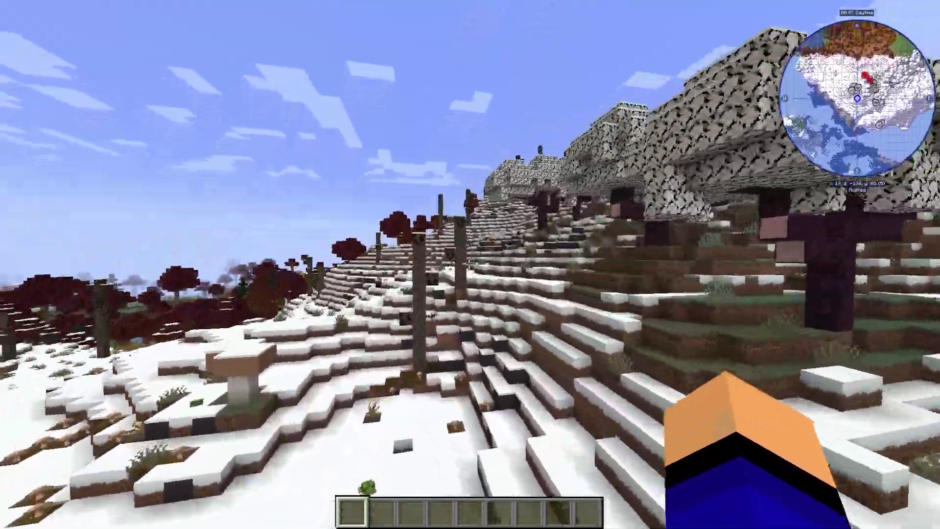
pyautogui.press('w')
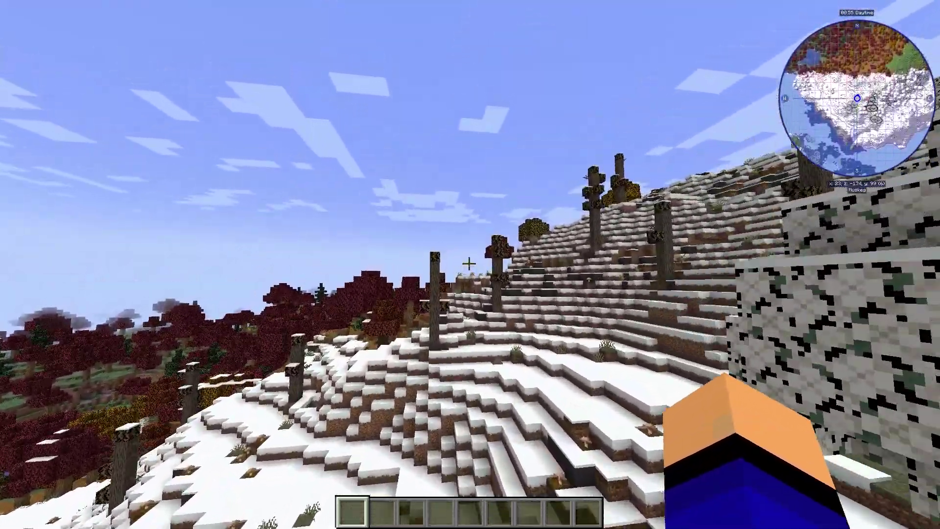
pyautogui.press('w')
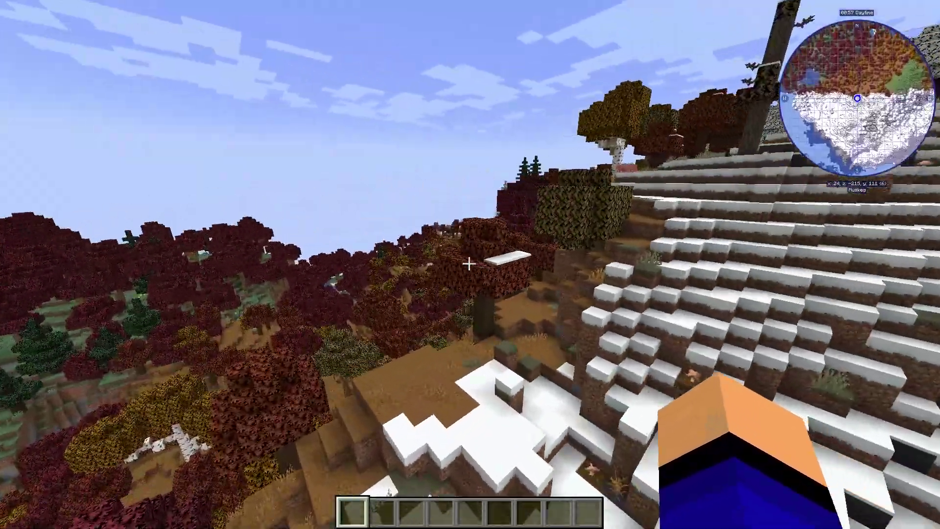
pyautogui.press('w')
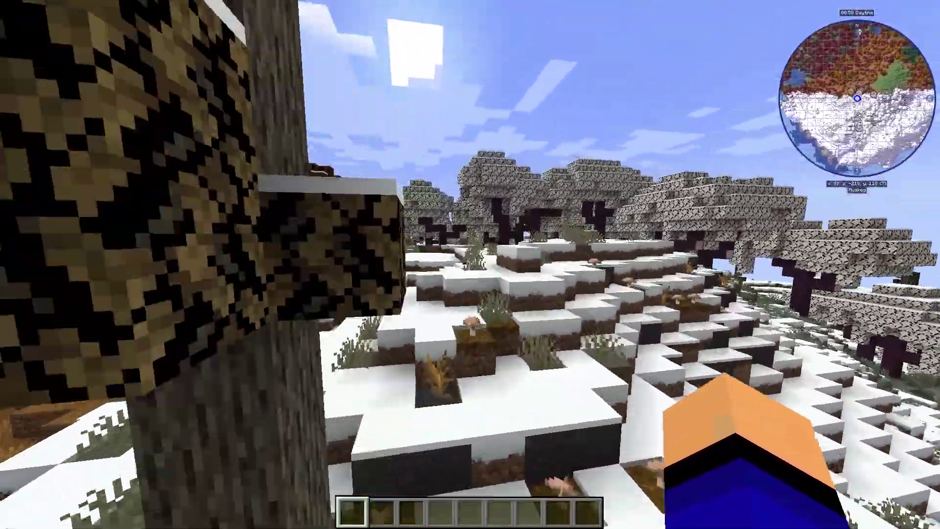
pyautogui.press('w')
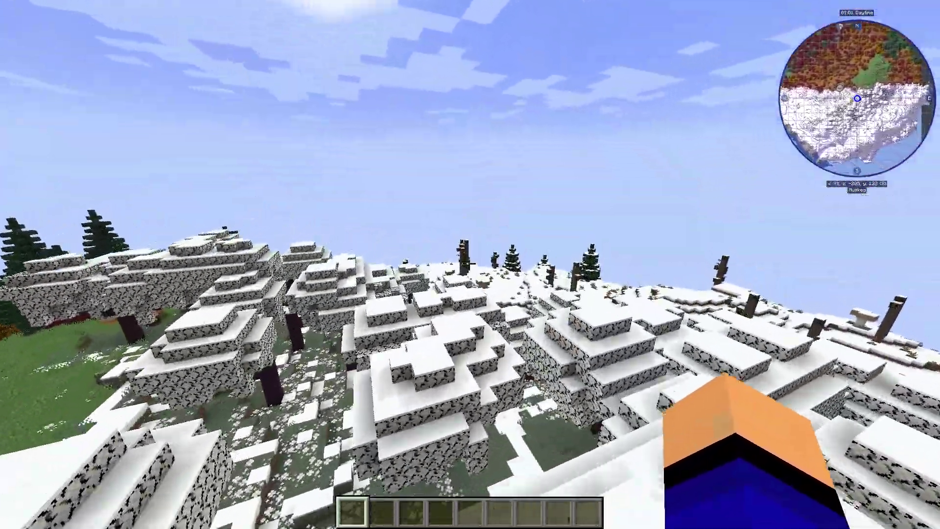
pyautogui.press('w')
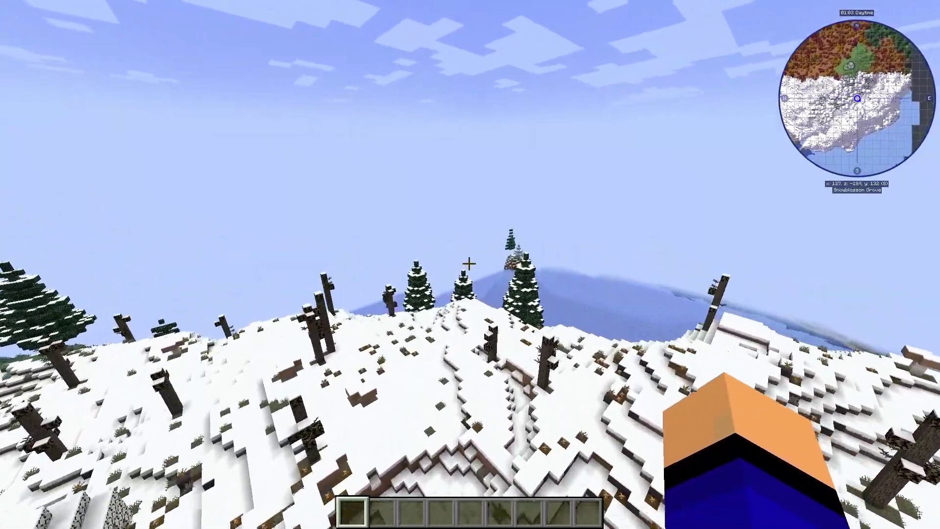
pyautogui.press('w')
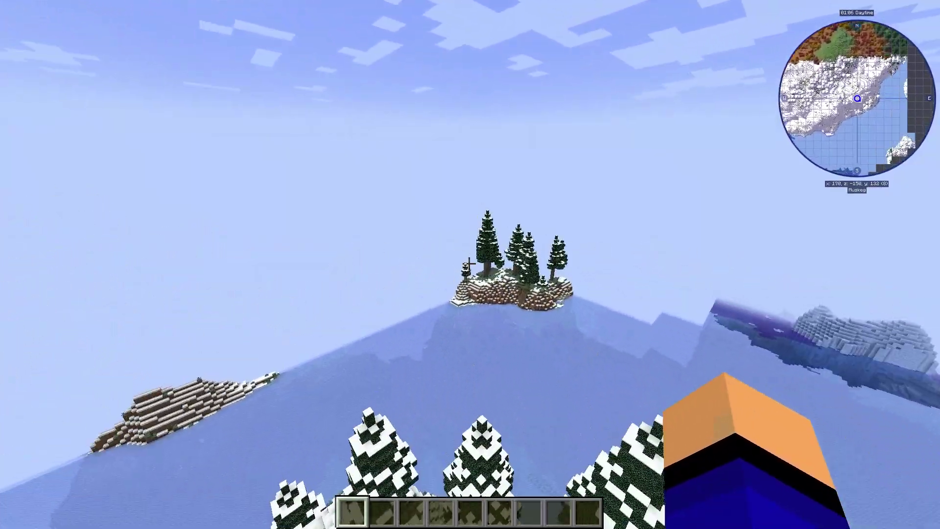
pyautogui.press('w')
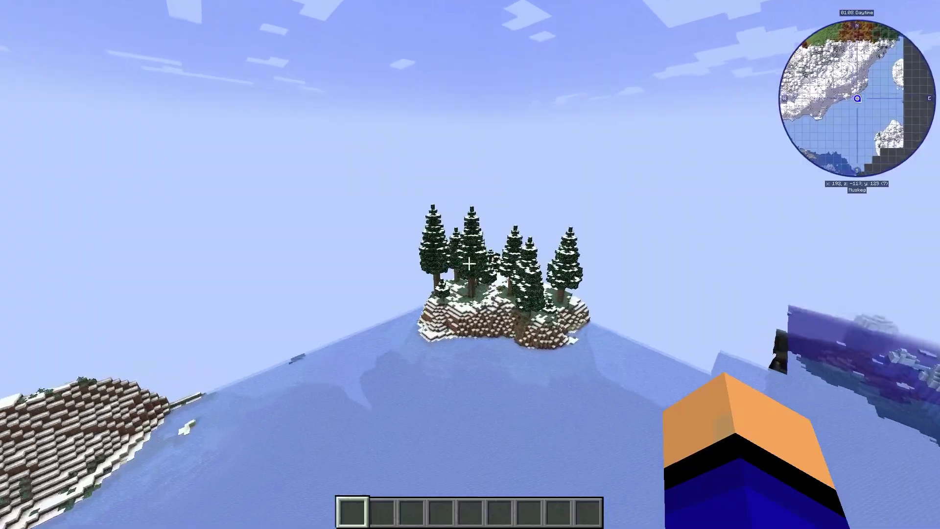
pyautogui.press('w')
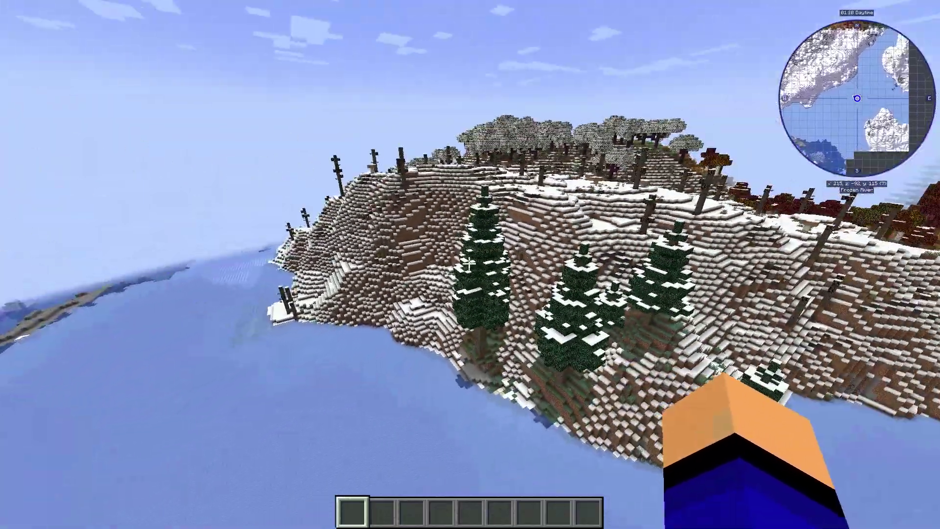
pyautogui.press('w')
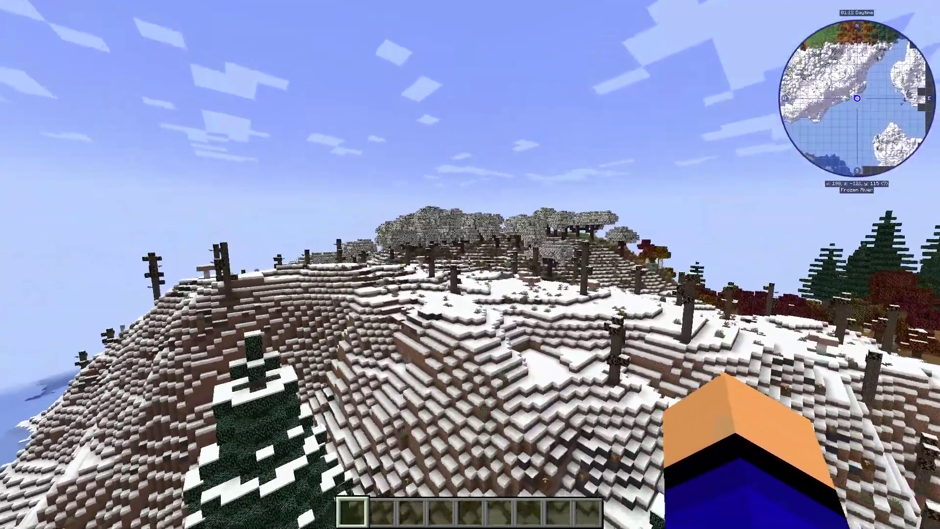
pyautogui.press('w')
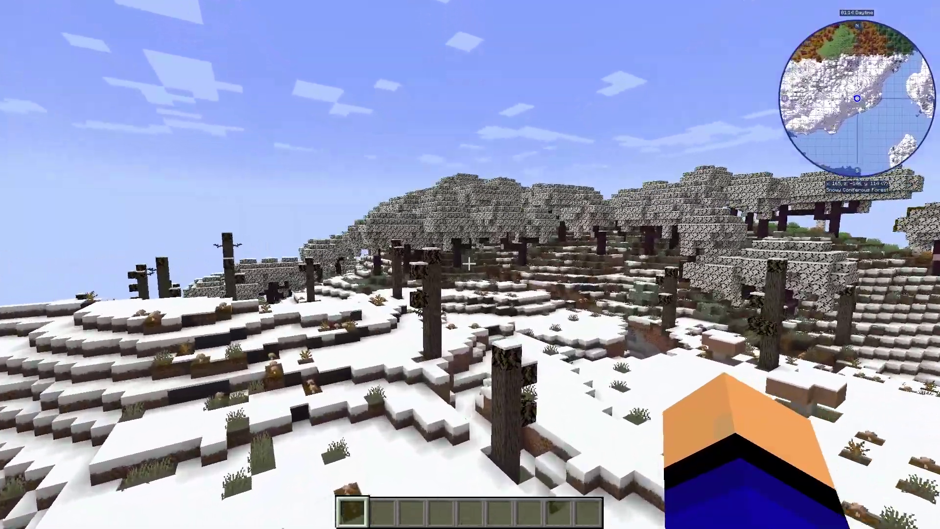
pyautogui.press('w')
# Step: Save a JourneyMap waypoint named "Spawn" at X 13, Z -110, Y 72 in the Overworld, and return to the game
pyautogui.press('j')
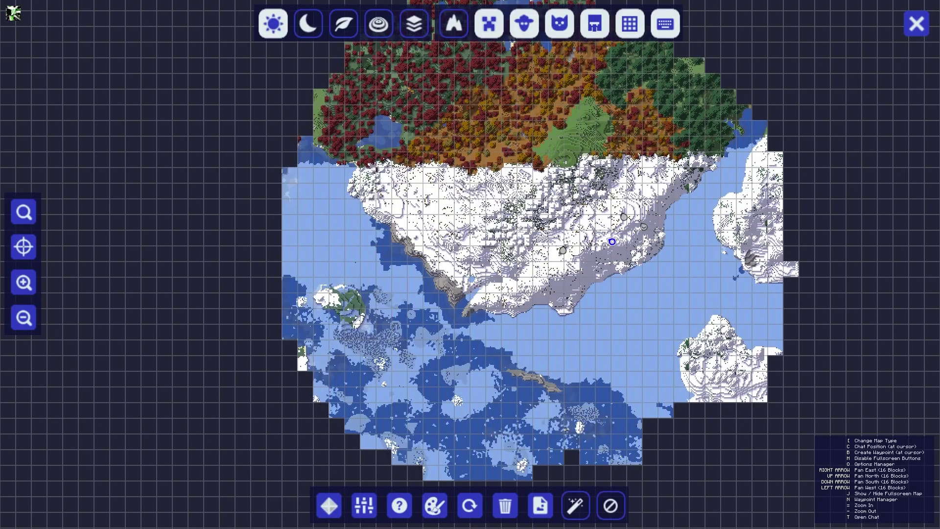
pyautogui.scroll(-1, 470, 264)
pyautogui.scroll(1, 469, 264)
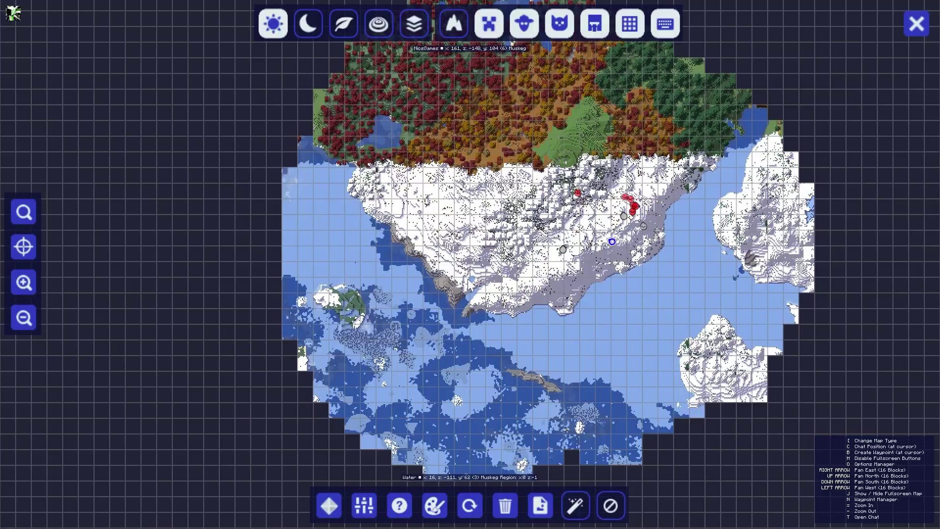
pyautogui.press('b')
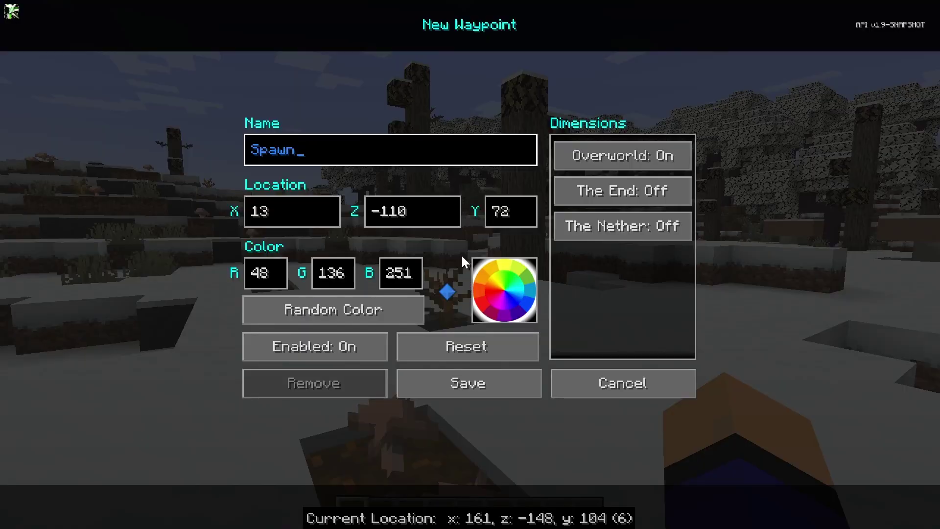
pyautogui.click(480, 384)
pyautogui.press('Escape')
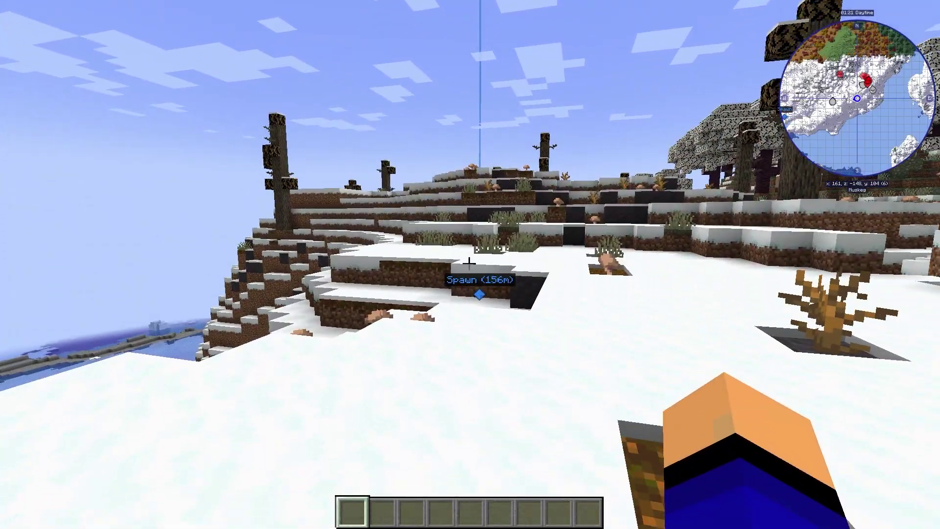
pyautogui.press('w')
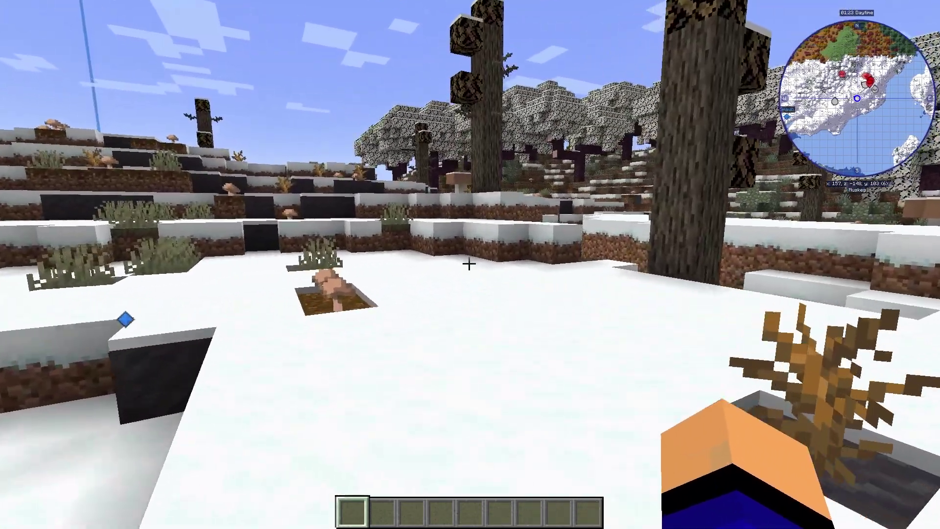